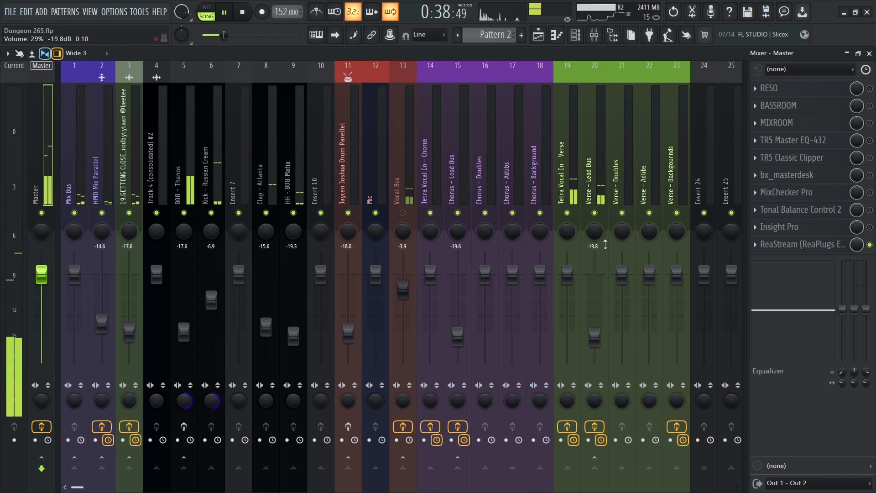
- Stop playback and review the clap, hi-hat, kick and 808 mixer tracks and their routing
key("space")
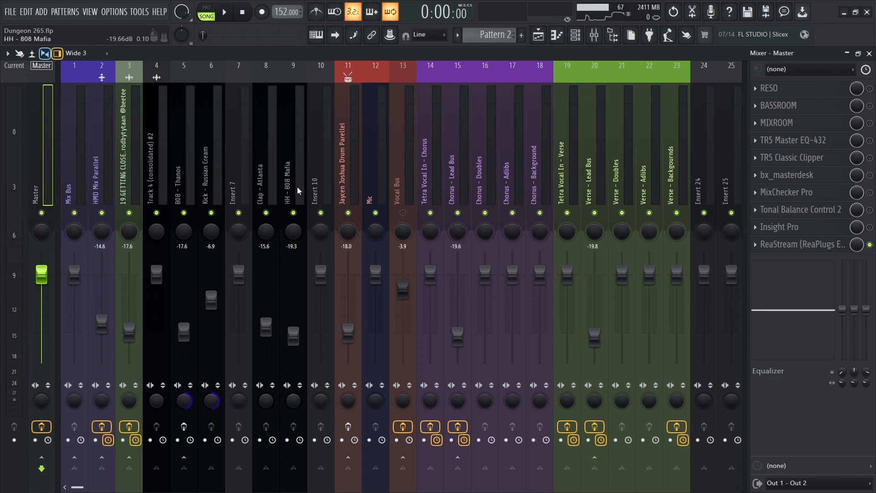
left_click(272, 182)
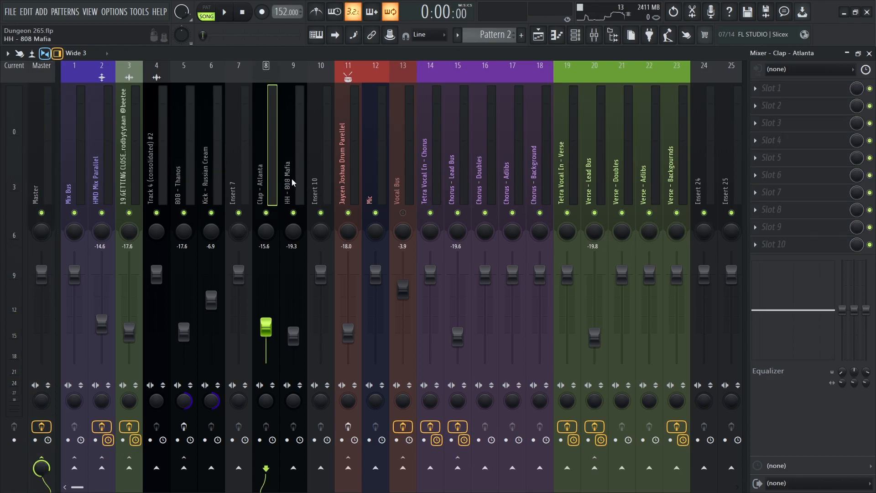
left_click(292, 183)
left_click(217, 182)
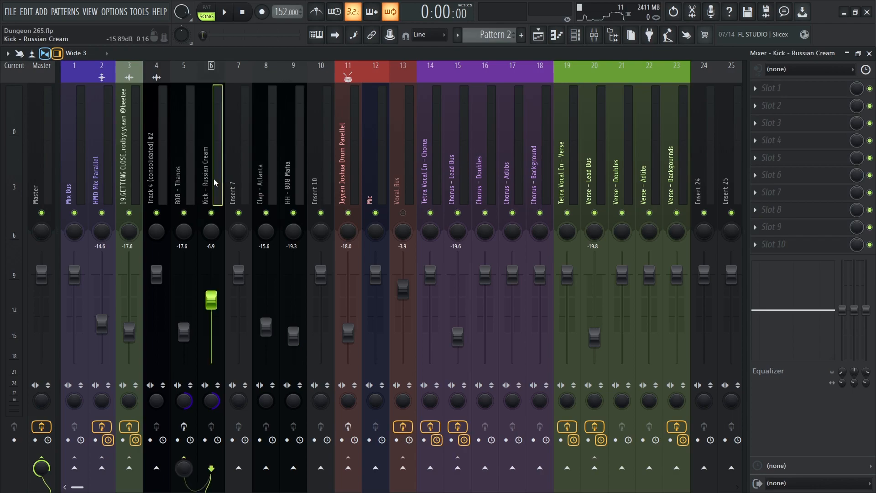
left_click(186, 180)
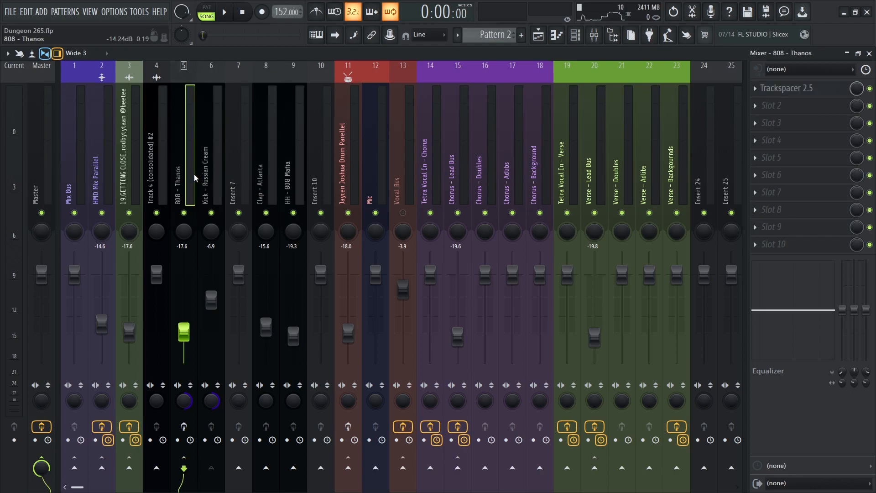
left_click(261, 177)
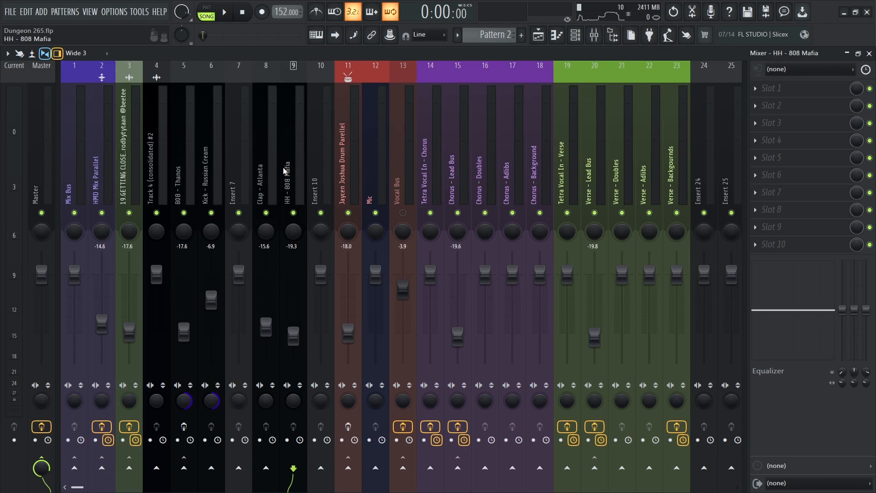
- Route the Clap - Atlanta and HH - 808 Mafia tracks to Insert 10 only
left_click_drag(275, 165, 303, 166)
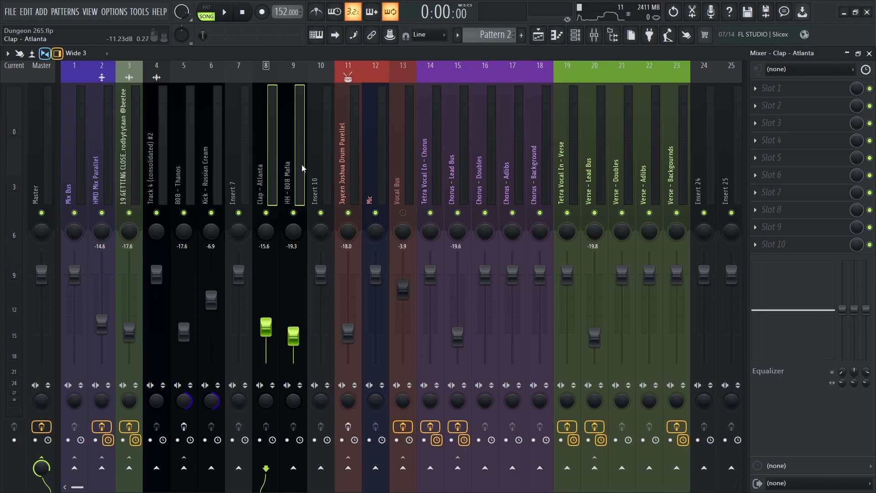
right_click(321, 468)
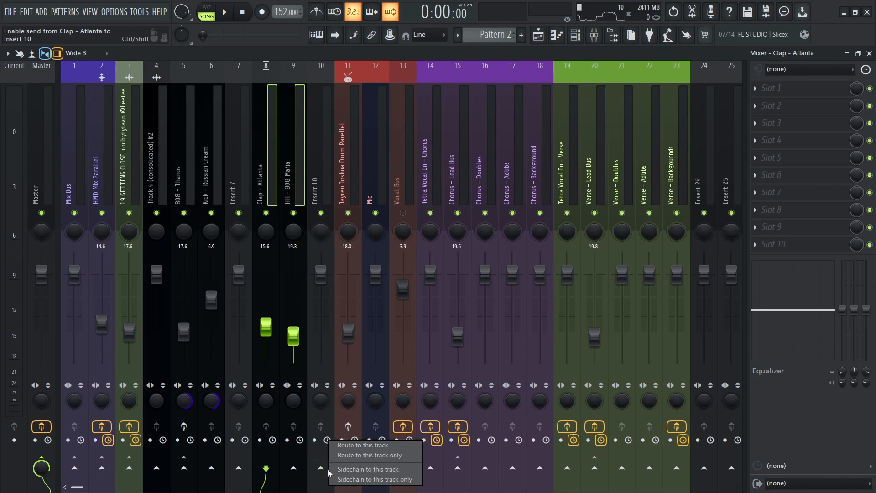
left_click(368, 456)
- Rename mixer track Insert 10 as "Drum Bus"
left_click(316, 169)
double_click(317, 168)
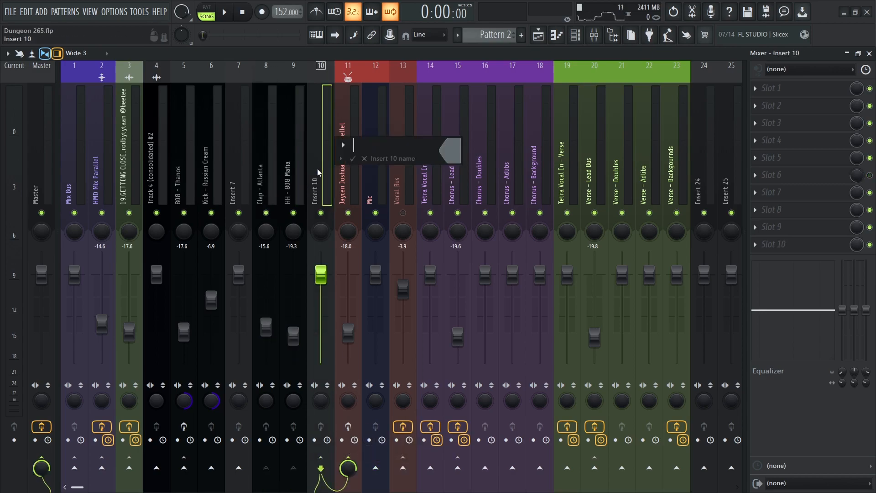
type("Drum Bus")
key("Return")
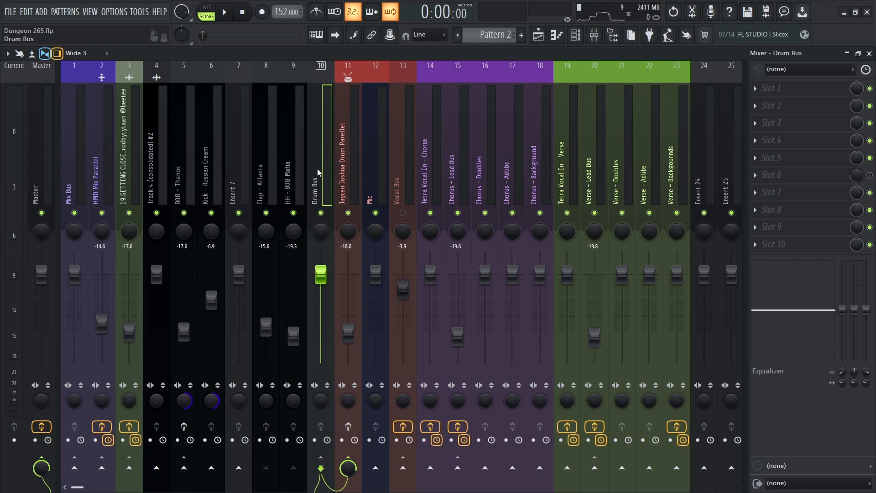
- Route the Kick - Russian Cream and 808 - Thanos tracks to Insert 7 only, removing their direct sends to the Master
left_click(205, 185)
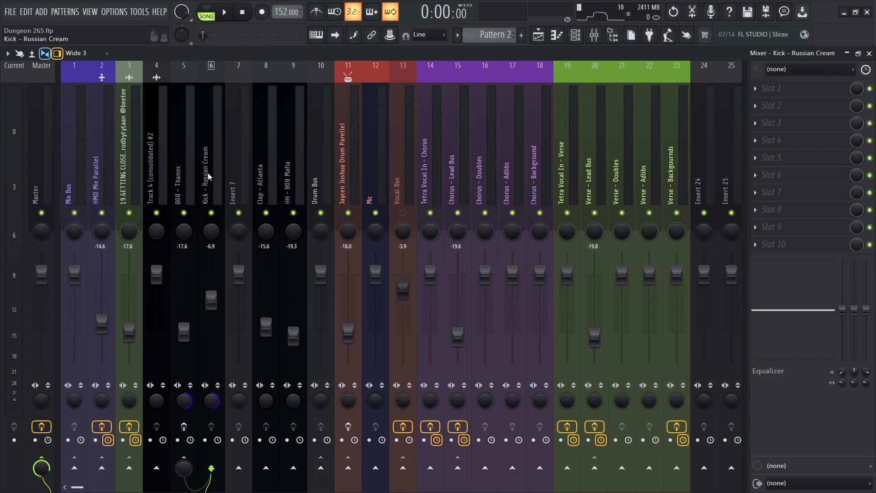
left_click(193, 183, "ctrl")
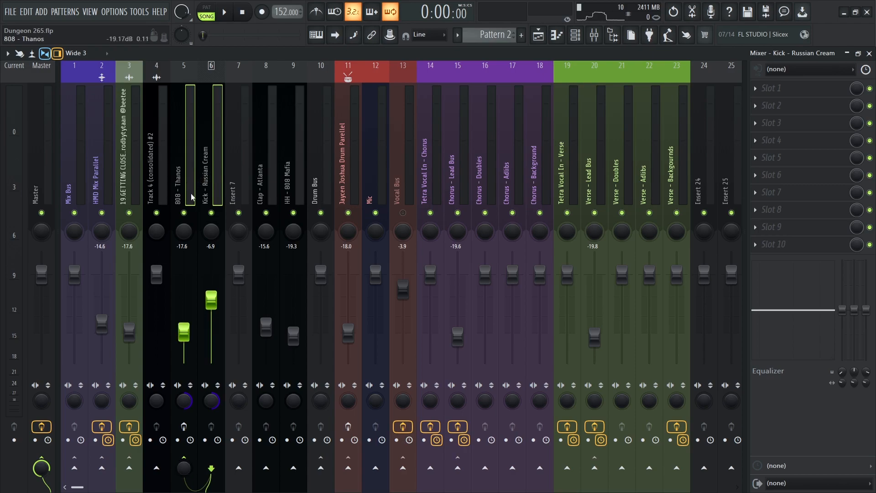
left_click(212, 197)
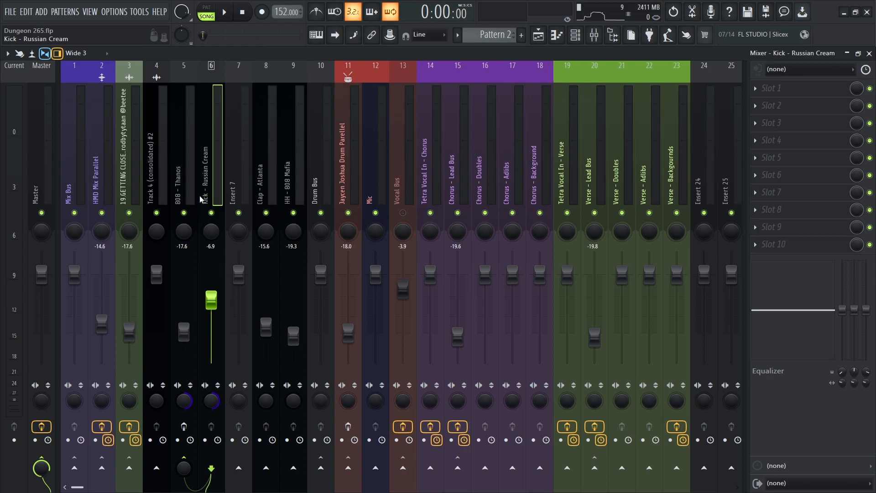
left_click(41, 467)
left_click(181, 174)
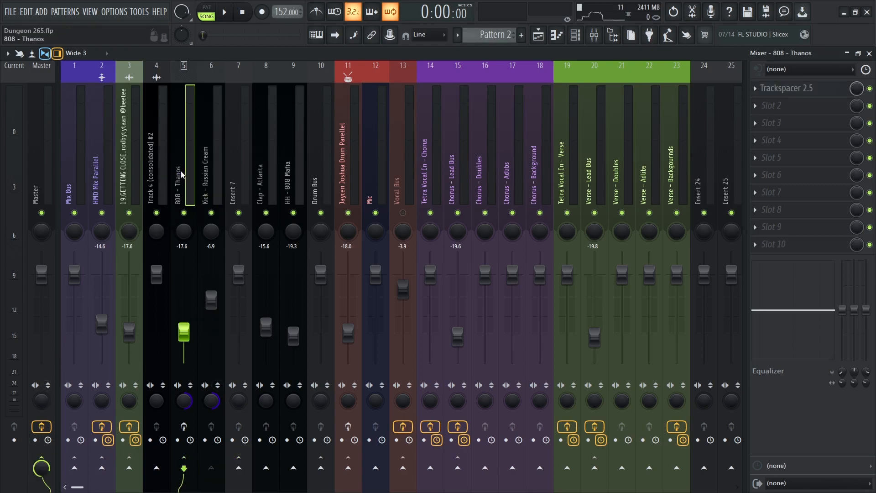
right_click(238, 468)
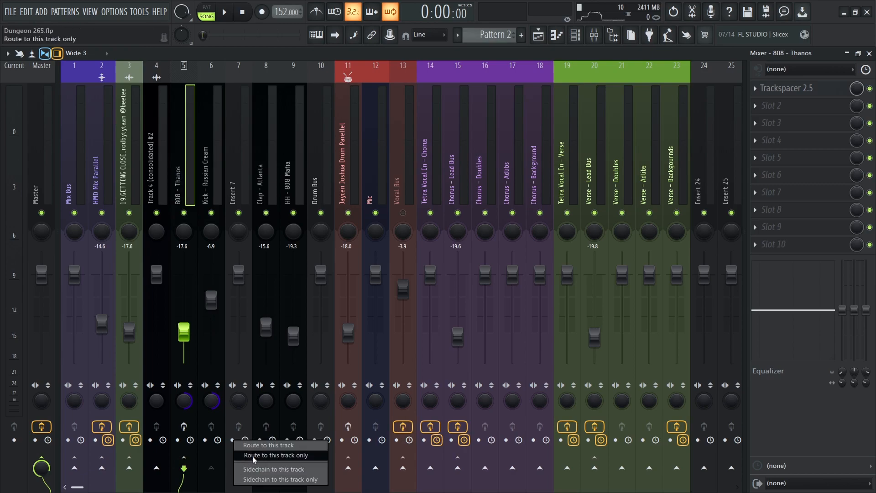
left_click(254, 456)
- Rename mixer track Insert 7 as "Low End Bus"
left_click(234, 171)
key("F2")
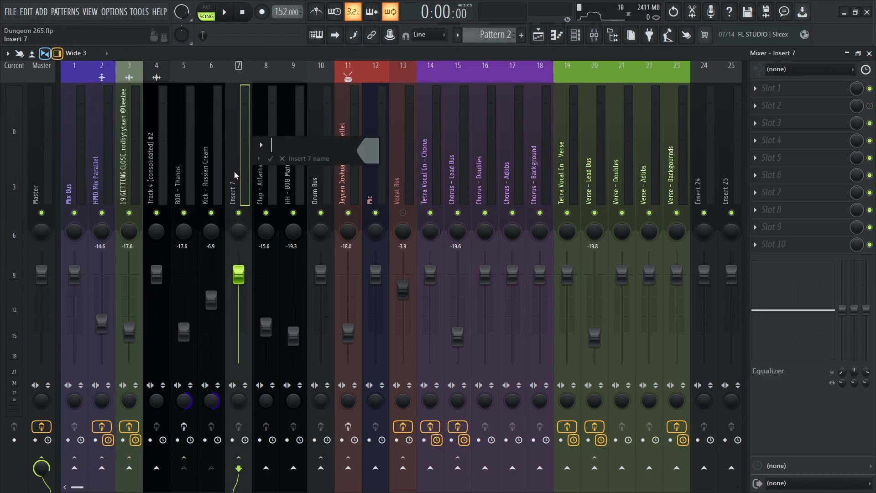
type("Low End Bus")
key("Return")
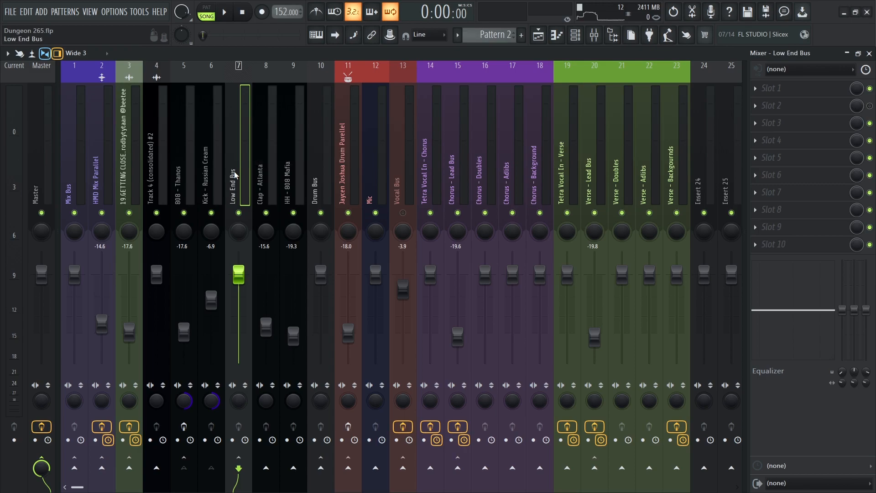
- Load Transient Processor in the first effect slot of the Drum Bus
left_click(257, 180)
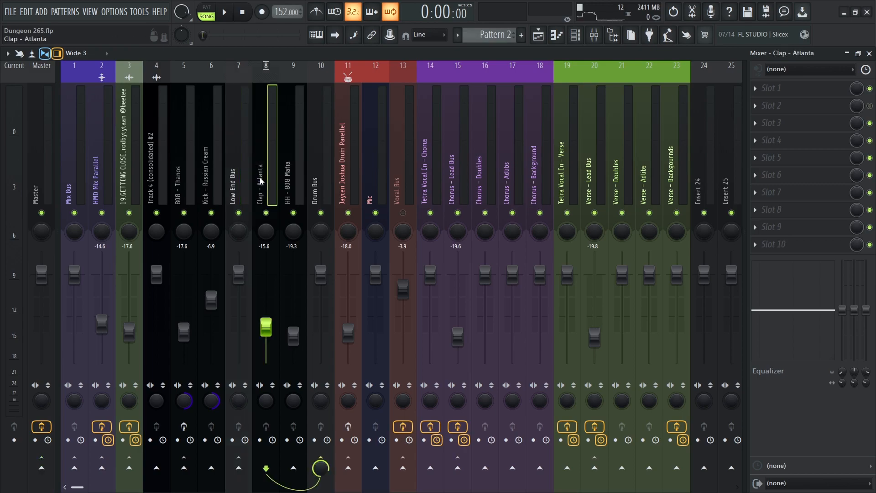
left_click(283, 174)
left_click(321, 166)
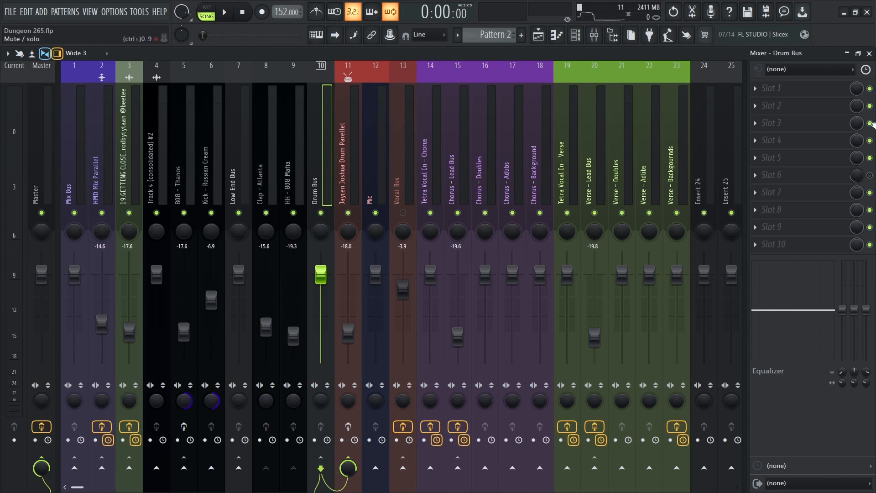
left_click(820, 88)
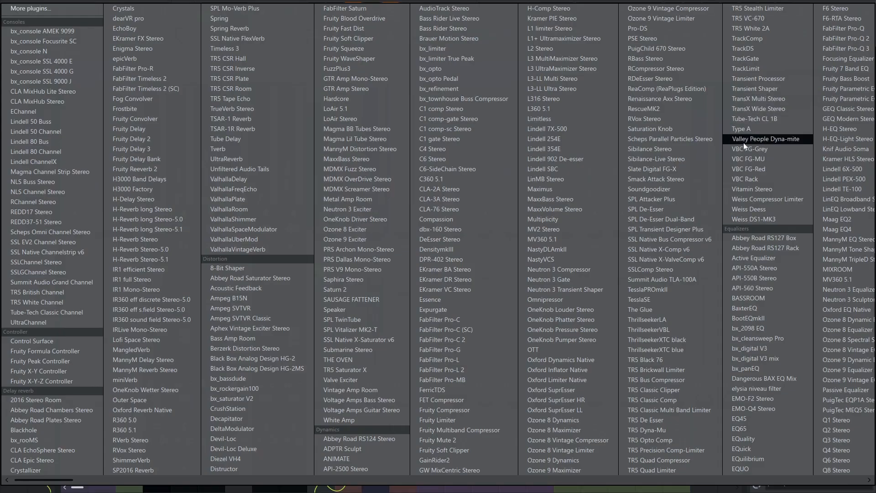
scroll(702, 176, "right", 3)
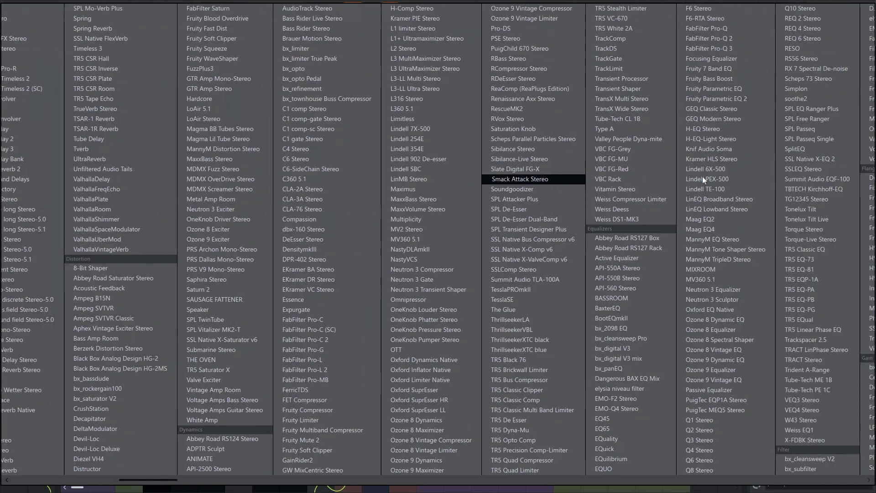
left_click(648, 79)
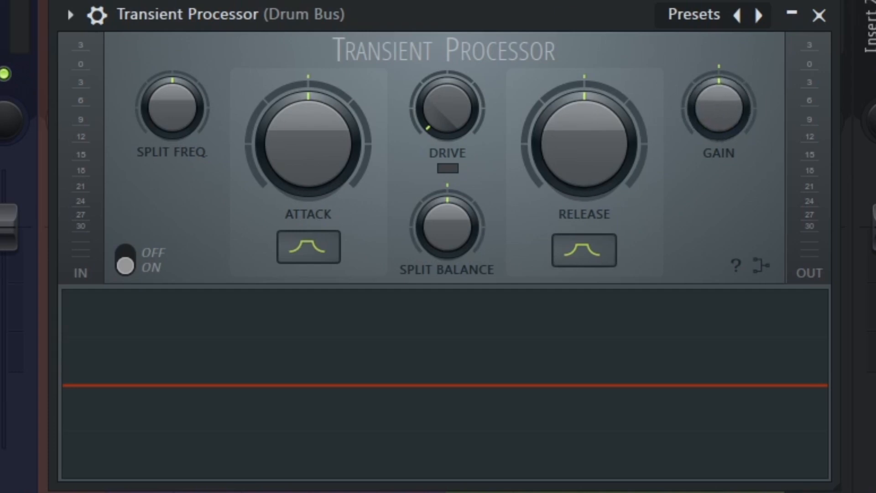
- During playback, raise the Transient Processor's attack and drive, slightly lower its release, and close the plugin window
key("space")
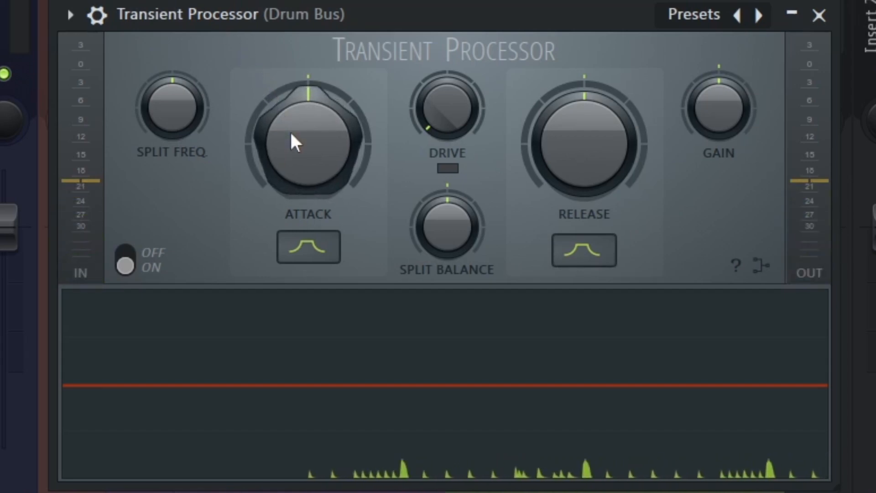
left_click_drag(295, 144, 294, 123)
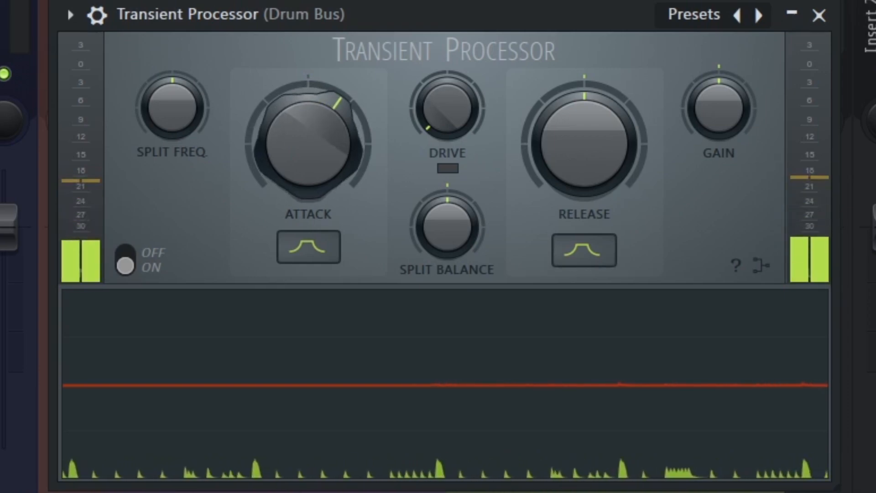
left_click_drag(579, 138, 578, 155)
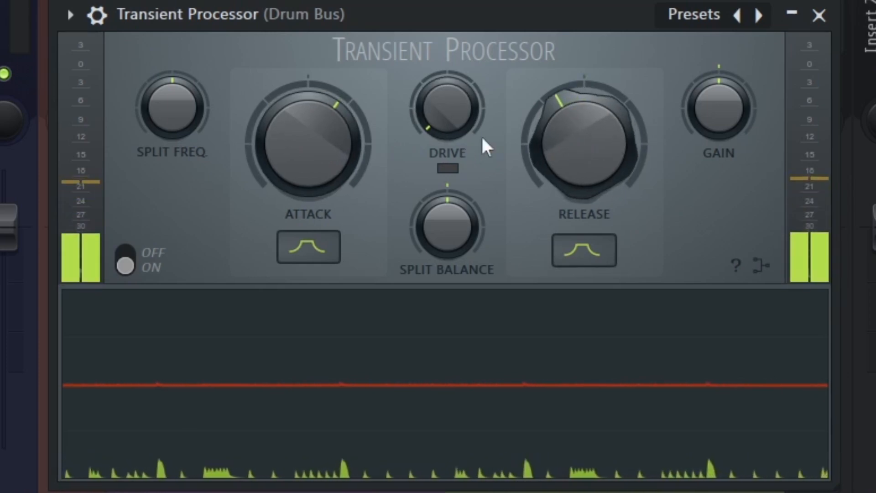
left_click_drag(316, 152, 316, 140)
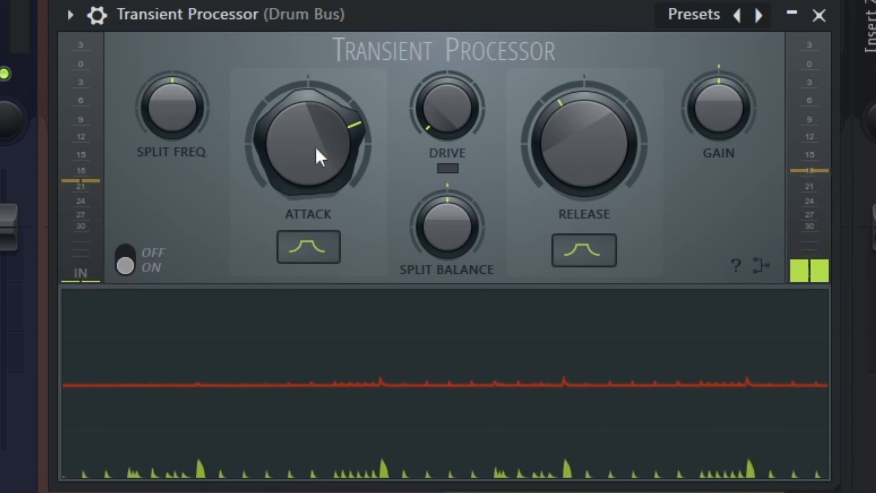
left_click_drag(448, 121, 448, 90)
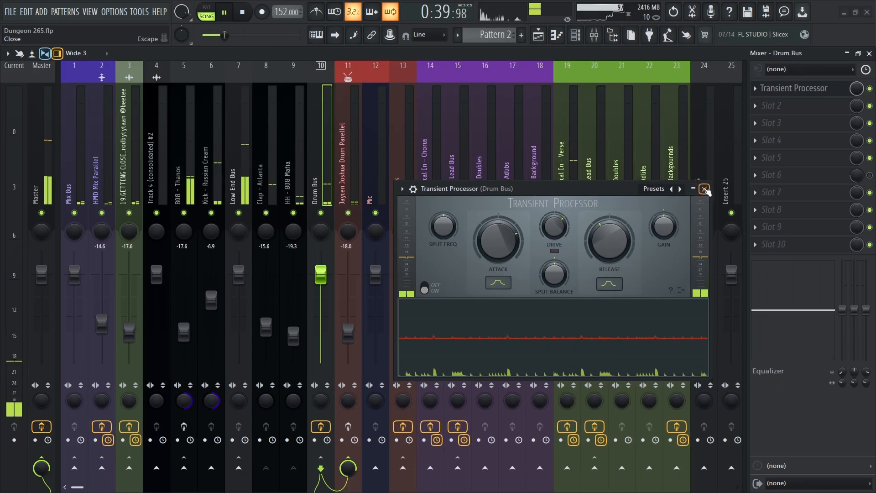
left_click(705, 189)
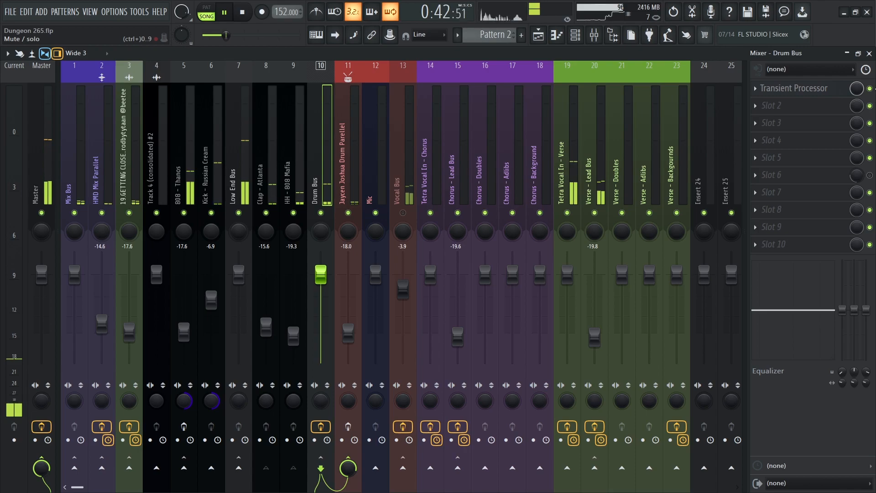
- Compare the Drum Bus with Transient Processor bypassed and enabled, leaving it enabled, and stop playback
left_click(870, 89)
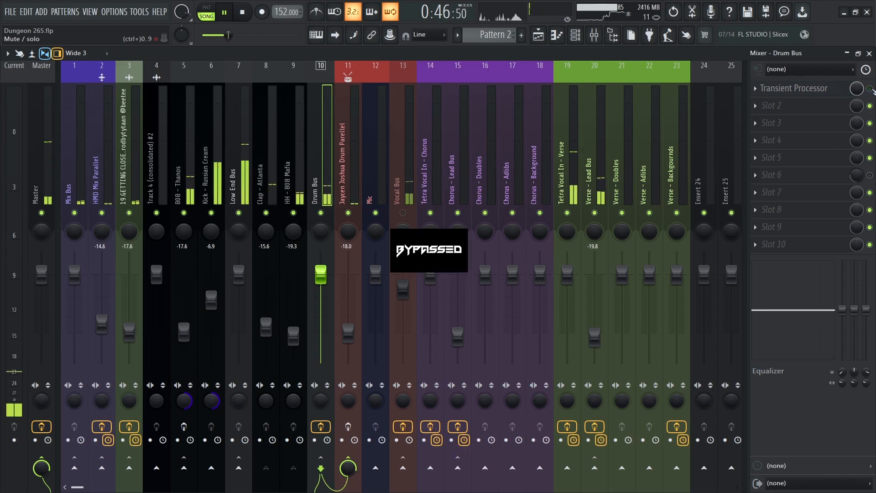
left_click(869, 89)
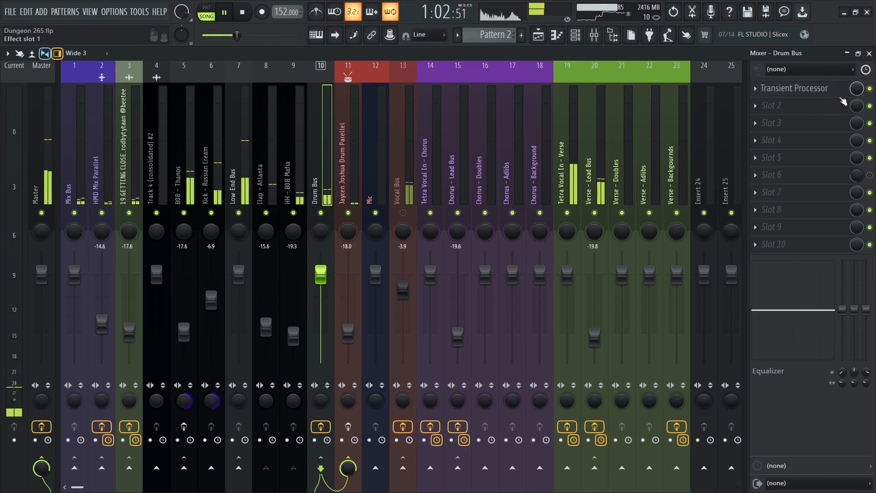
key("space")
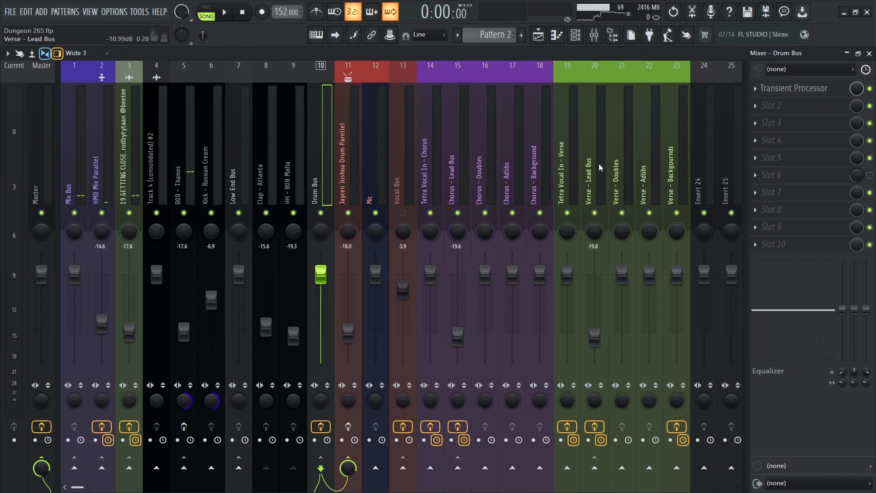
- Load CLA-76 Stereo in the Drum Bus's second effect slot and lower its output to about -23.0
left_click(811, 110)
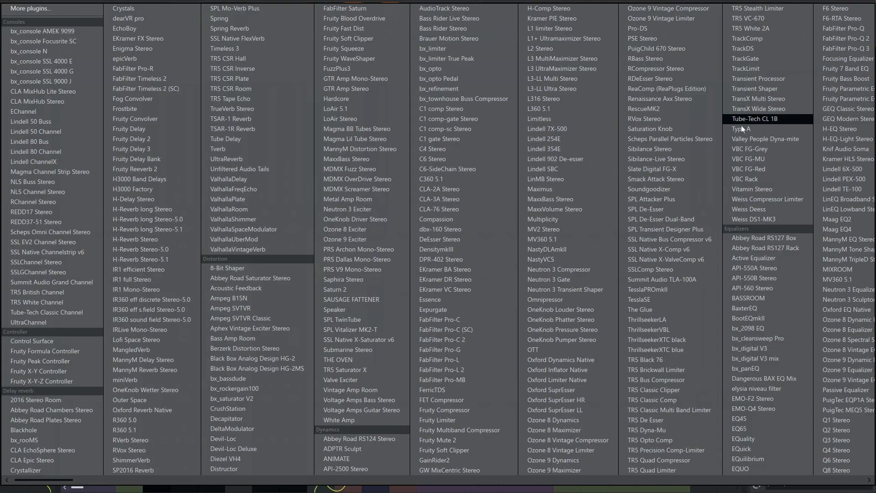
left_click(445, 209)
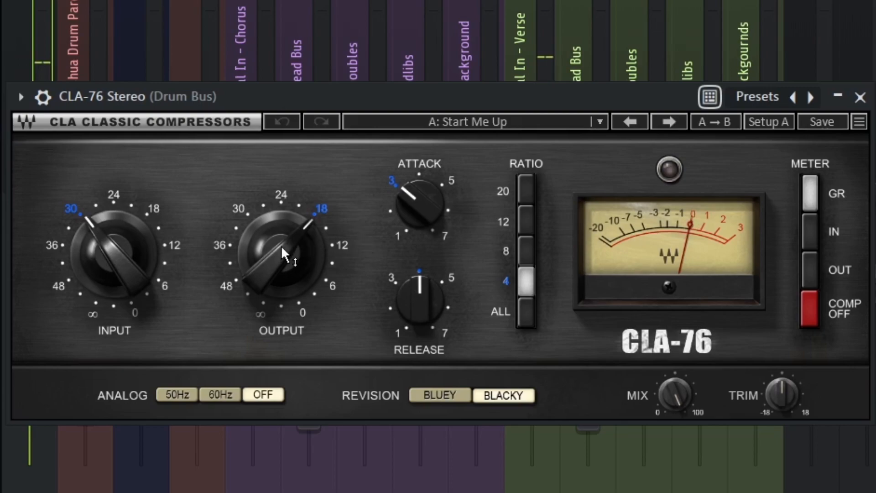
left_click_drag(279, 250, 279, 270)
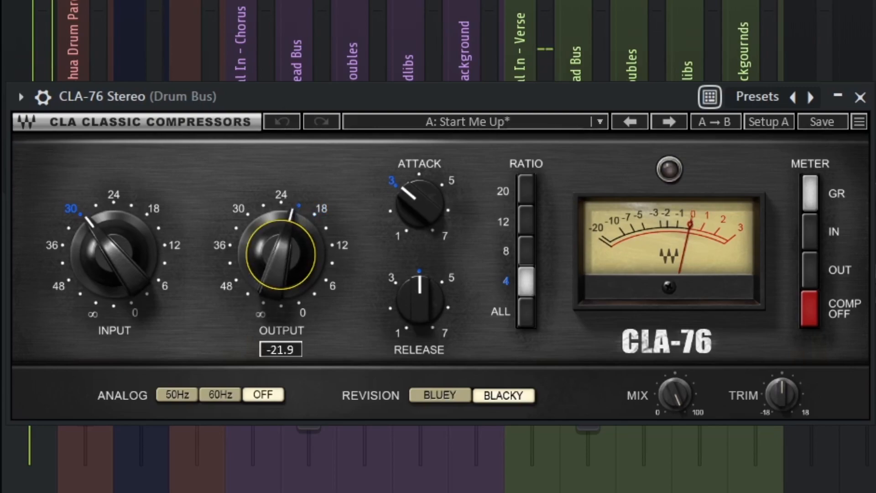
left_click_drag(279, 270, 279, 272)
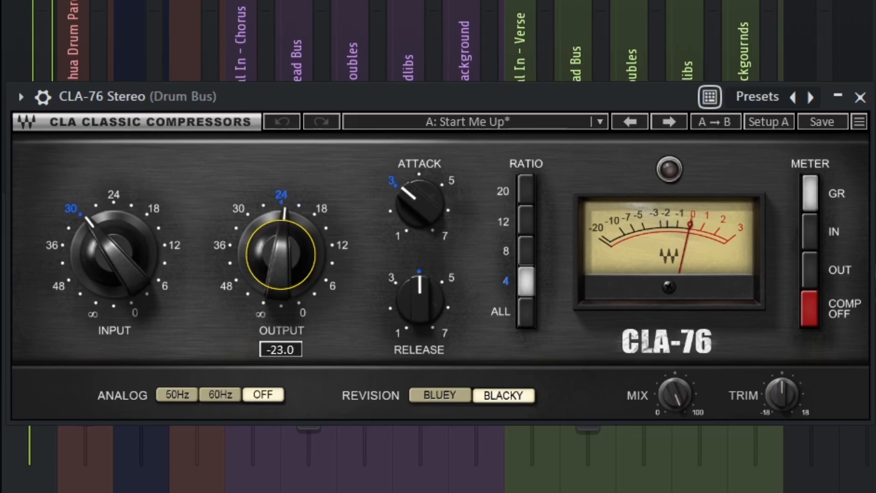
left_click_drag(279, 272, 276, 249)
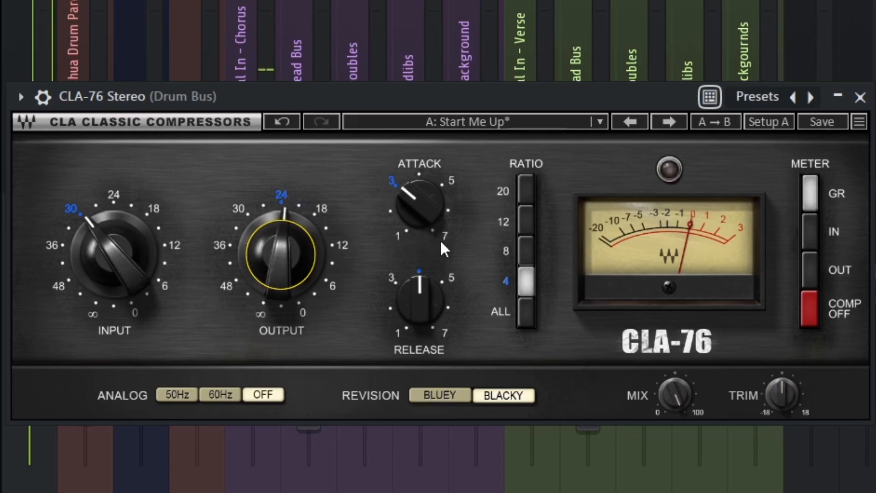
- Set the CLA-76's ratio to 12, raise its input to about -22.1, and lower its output to about -28.6
left_click(524, 221)
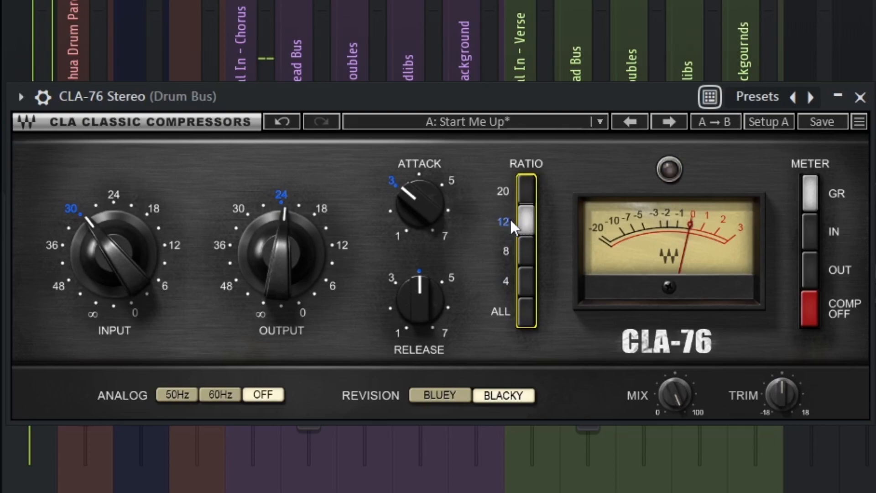
left_click_drag(112, 256, 112, 227)
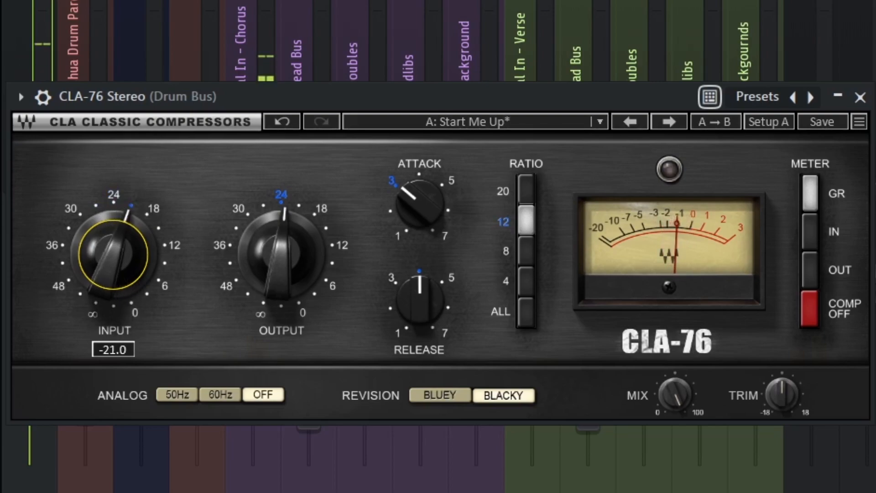
left_click(254, 260)
left_click_drag(254, 260, 254, 274)
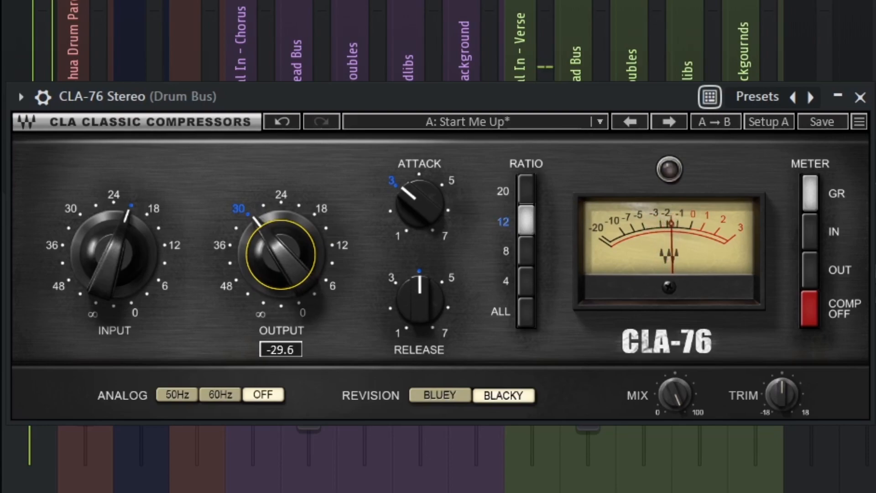
left_click_drag(254, 275, 254, 274)
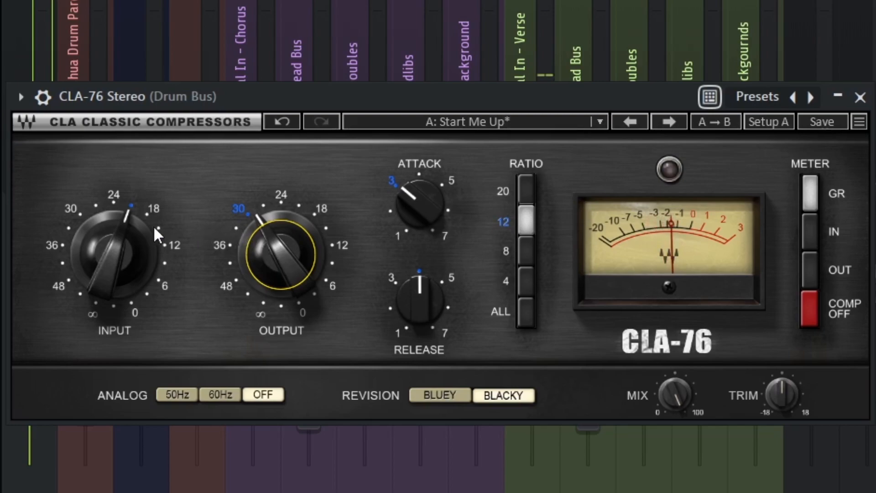
left_click_drag(118, 244, 118, 249)
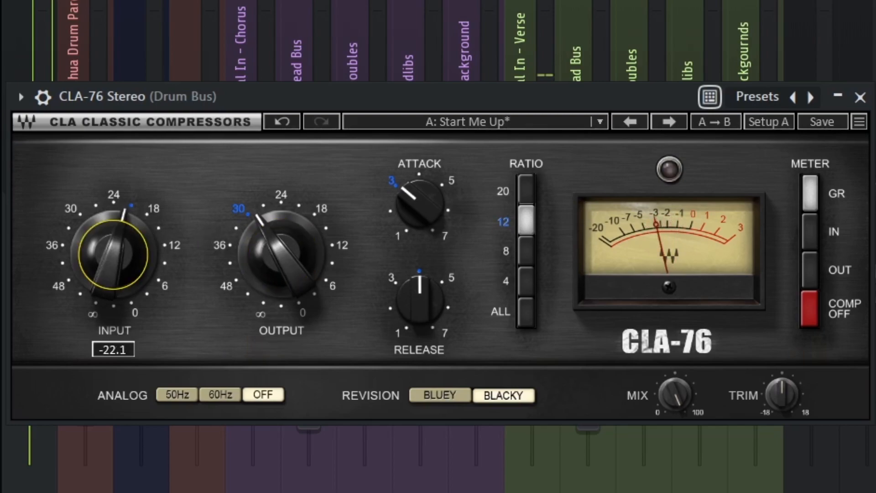
left_click_drag(255, 246, 256, 256)
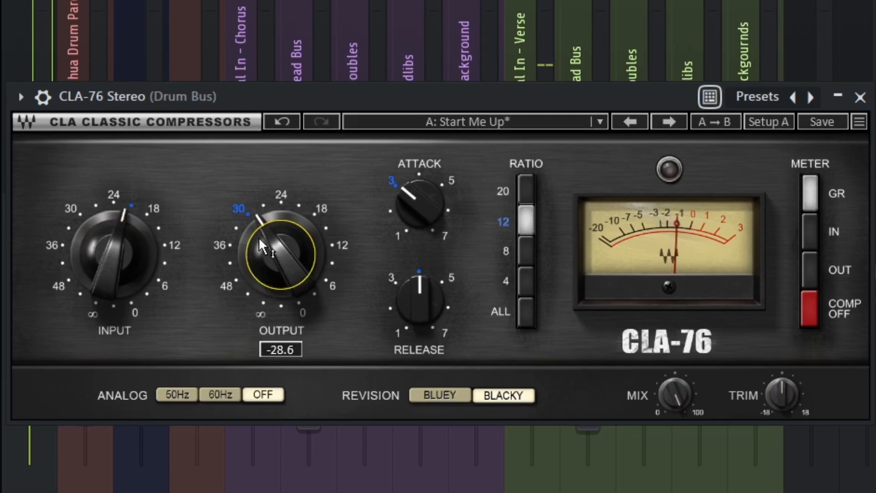
- Speed up the CLA-76's release to about 5.27 and set the ratio to 8
left_click_drag(412, 299, 412, 286)
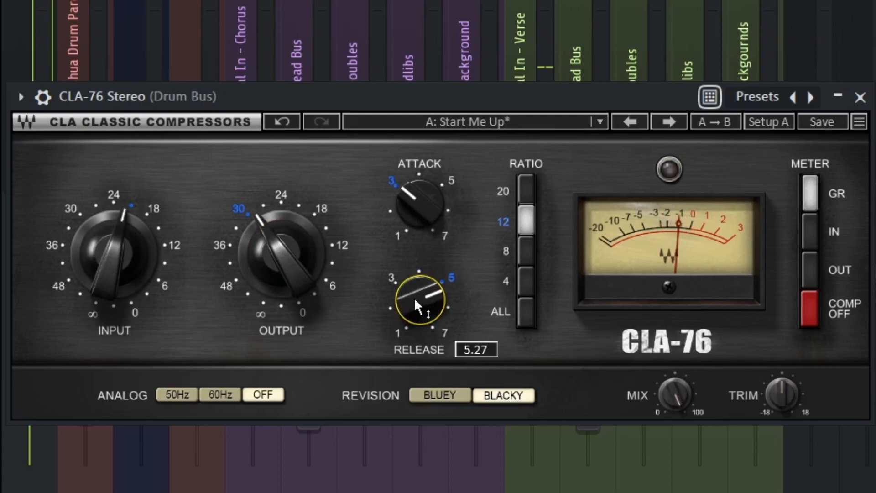
left_click(526, 256)
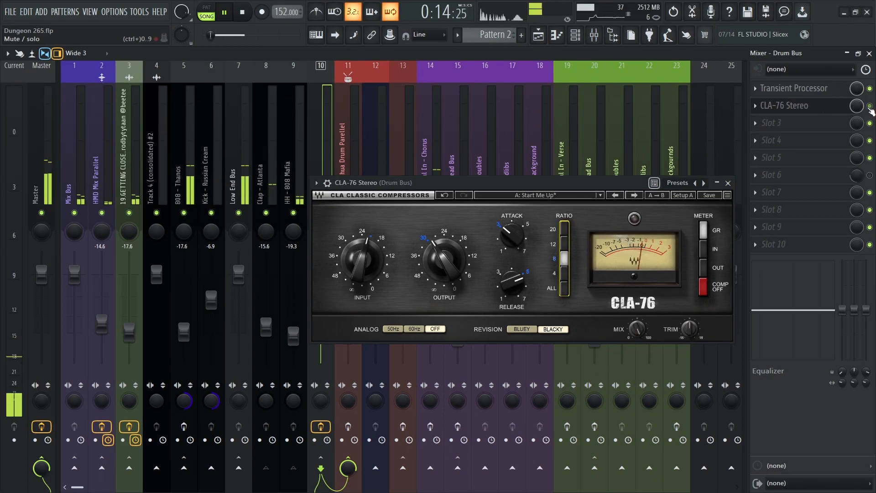
- Compare the Drum Bus with CLA-76 bypassed and enabled, leaving it enabled, stop playback and close the plugin window
left_click(870, 107)
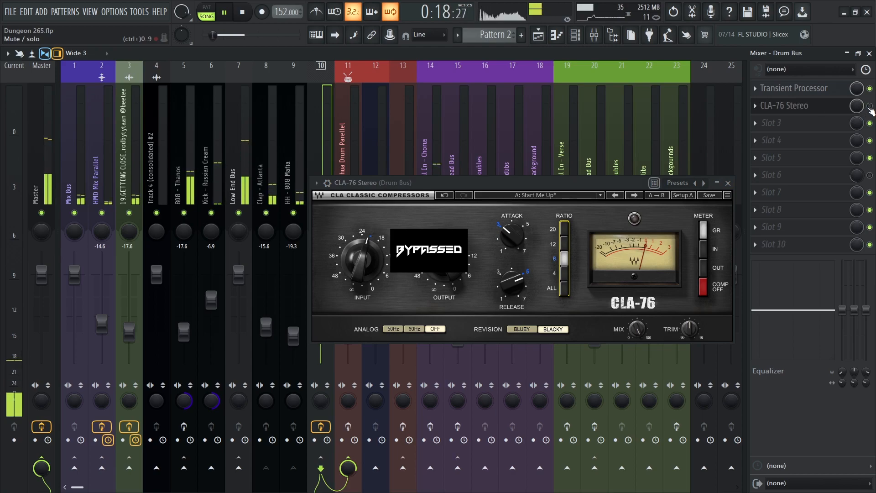
left_click(870, 106)
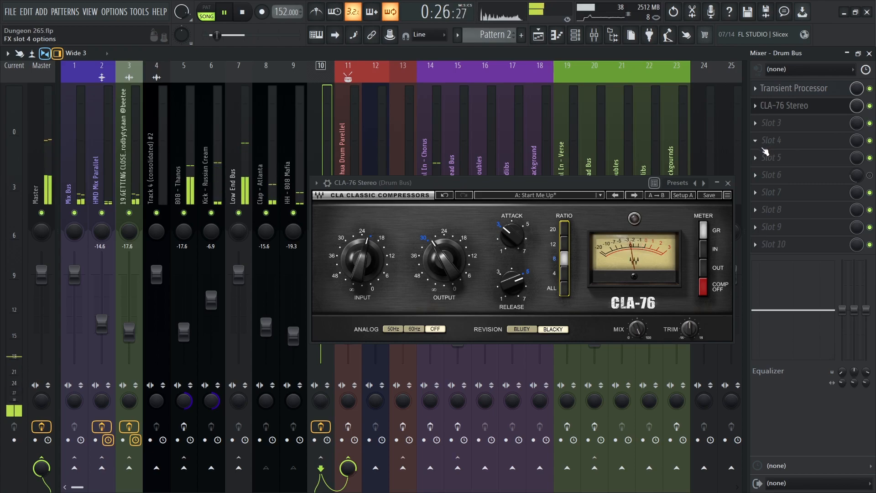
key("space")
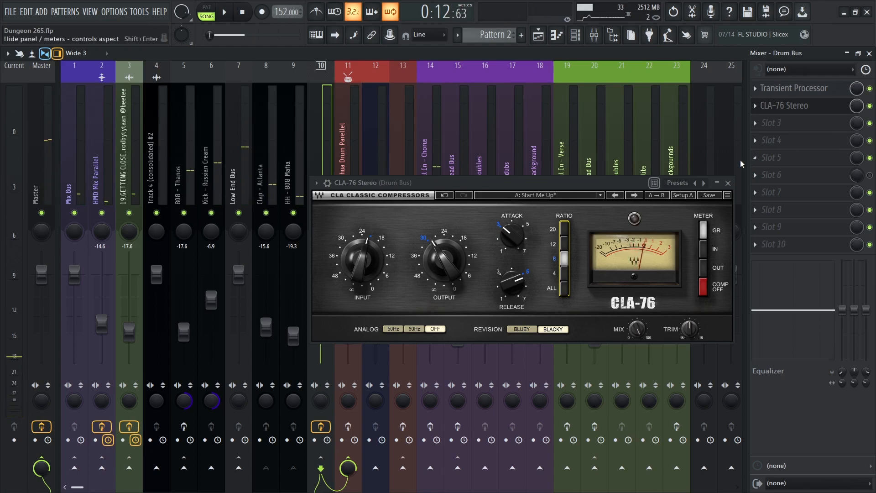
left_click(729, 183)
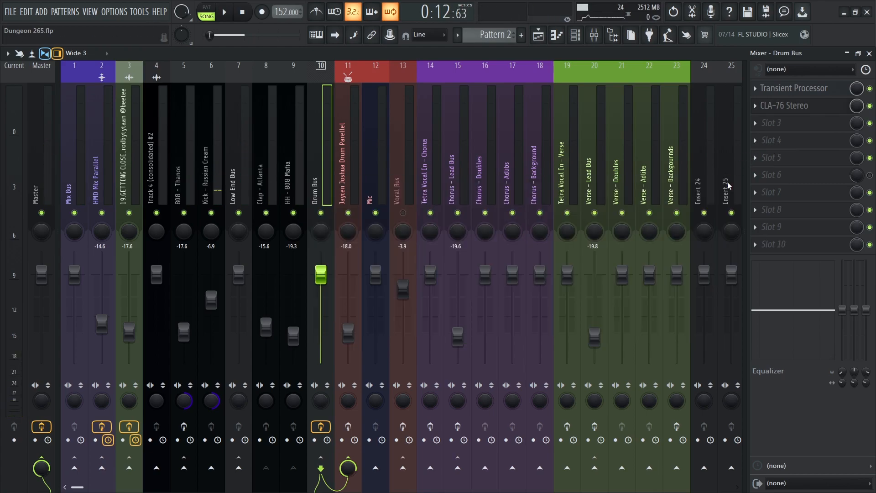
- Load Black Box Analog Design HG-2 in the Drum Bus's third effect slot and lower its output slightly
left_click(792, 126)
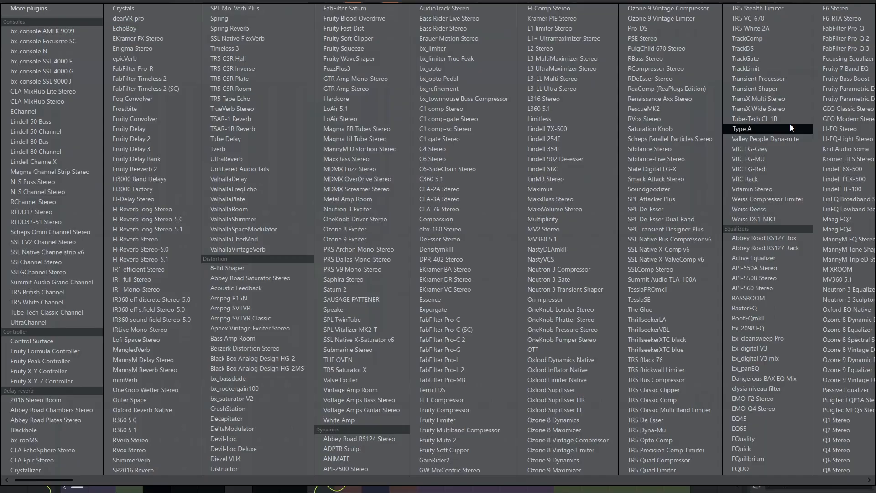
left_click(279, 359)
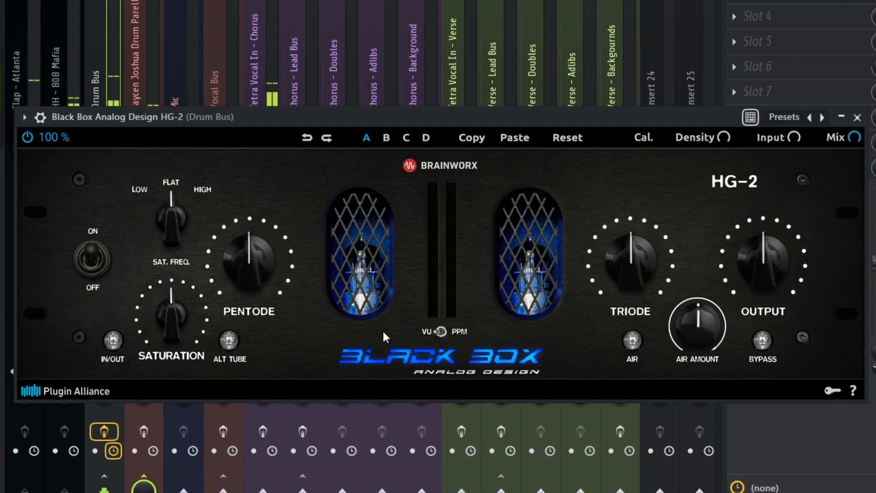
mouse_move(744, 273)
left_click_drag(745, 274, 745, 276)
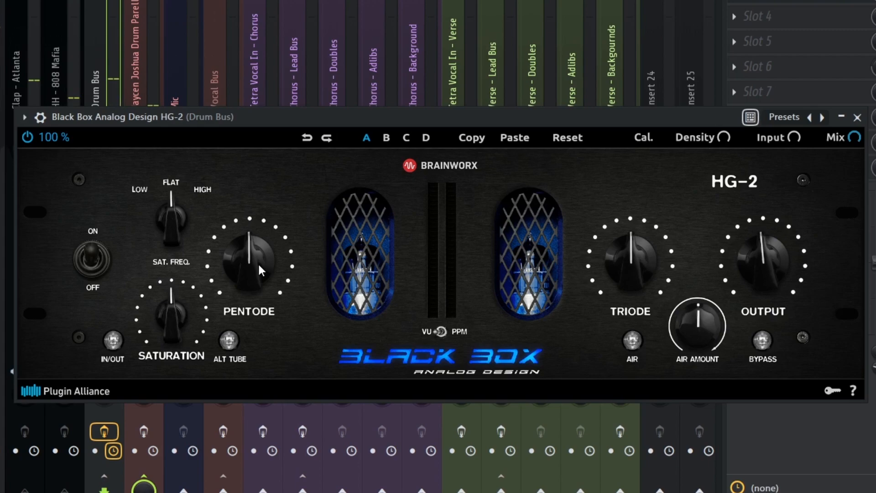
- During playback, raise the HG-2's pentode moderately and its triode strongly, compensating by lowering the output to just under 31%
mouse_move(261, 270)
left_mouse_down()
mouse_move(272, 250)
mouse_move(266, 259)
left_mouse_up()
left_click_drag(636, 258, 657, 221)
left_click_drag(741, 256, 738, 284)
mouse_move(627, 273)
left_mouse_down()
mouse_move(625, 283)
mouse_move(624, 267)
left_mouse_up()
mouse_move(748, 264)
left_mouse_down()
mouse_move(754, 256)
mouse_move(754, 265)
left_mouse_up()
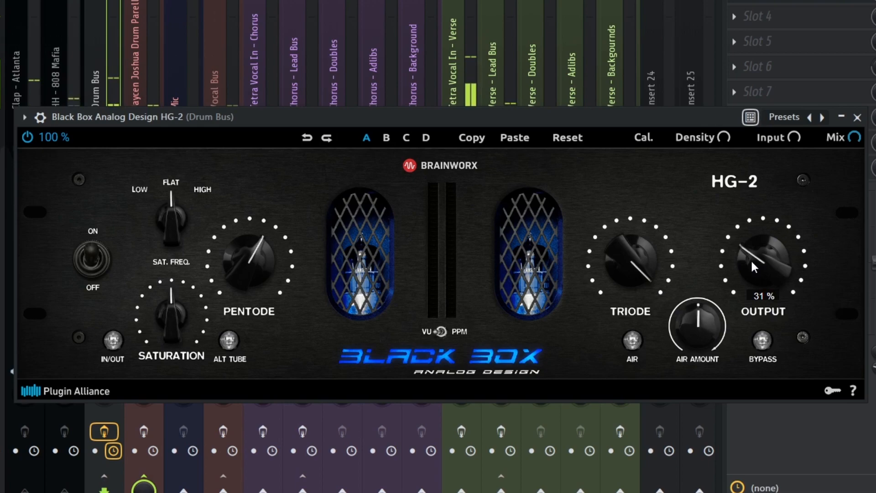
left_click_drag(753, 267, 755, 269)
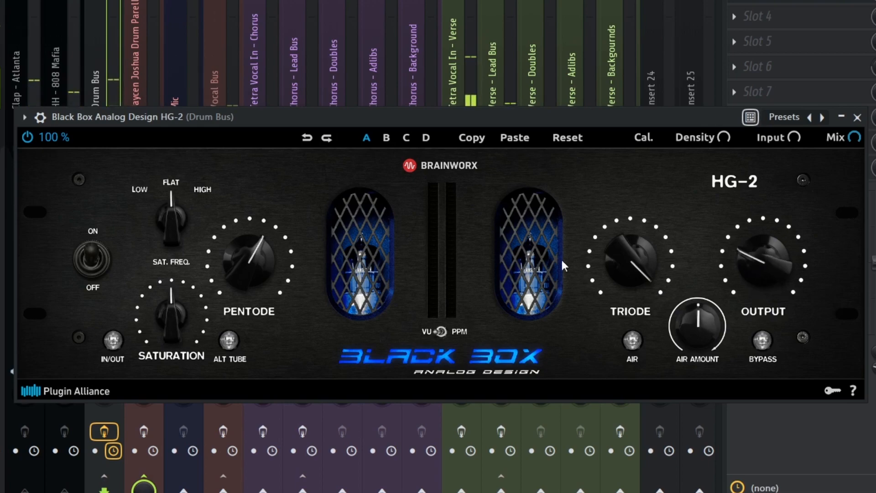
- Raise the HG-2's pentode to 77% and trim the output to around 23%
left_click_drag(249, 267, 252, 263)
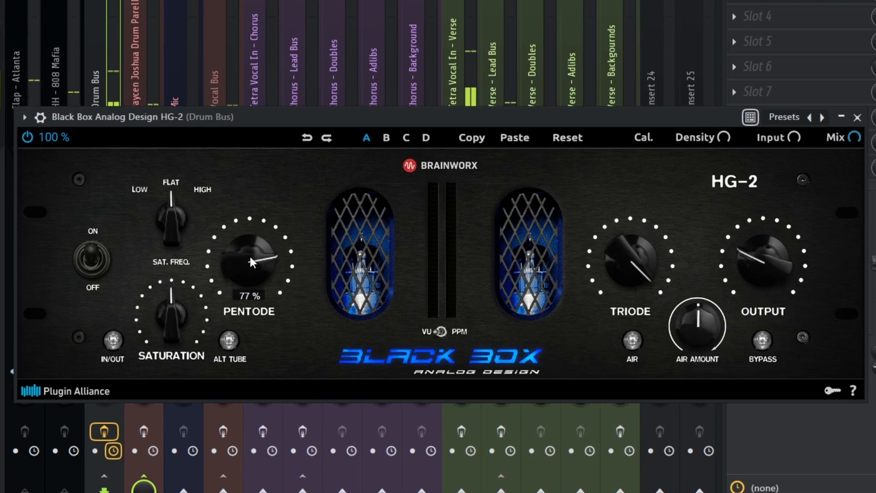
left_click_drag(765, 252, 762, 258)
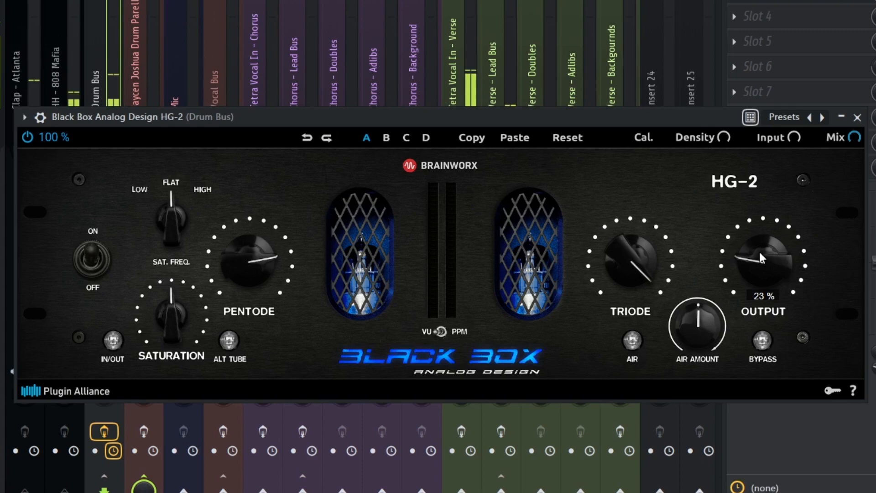
left_click_drag(761, 259, 761, 256)
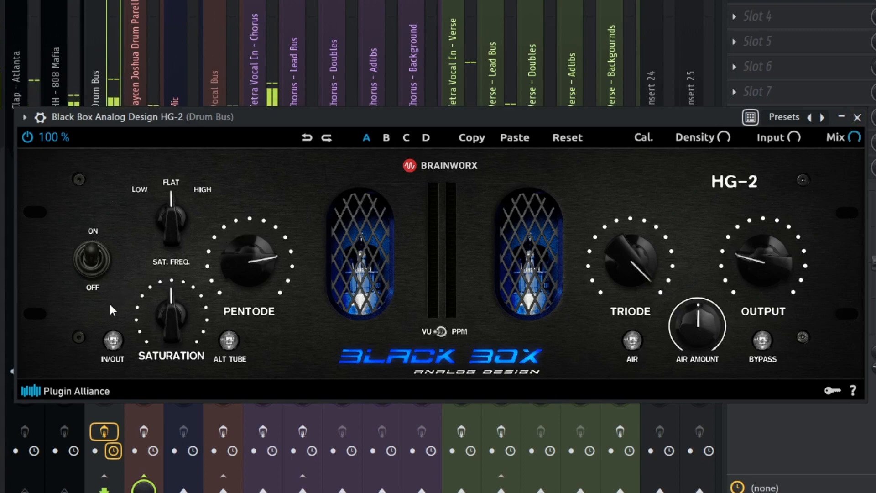
- Switch on the HG-2's saturation circuit at 74% and audition Alt Tube, leaving that option off
left_click(118, 342)
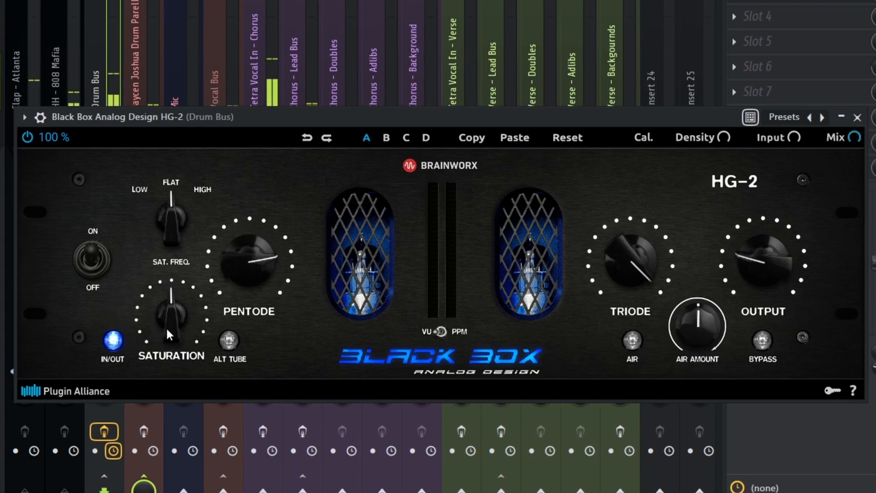
left_click_drag(181, 332, 193, 316)
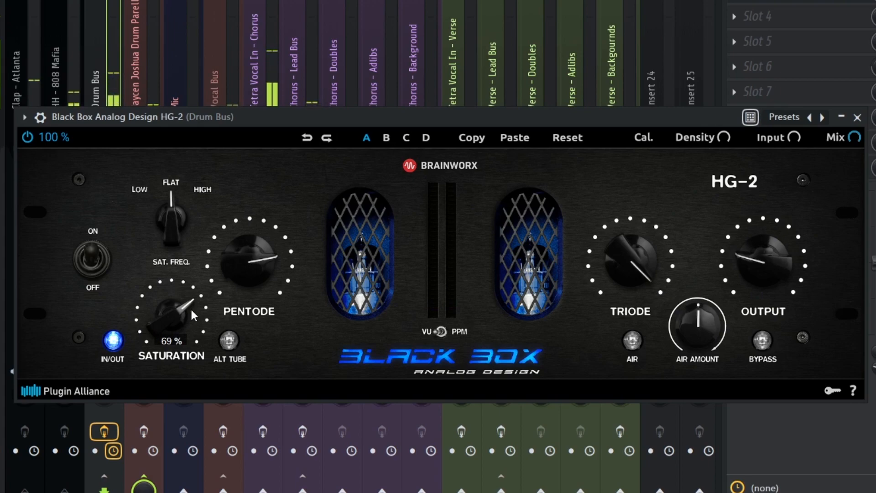
left_click_drag(194, 316, 195, 310)
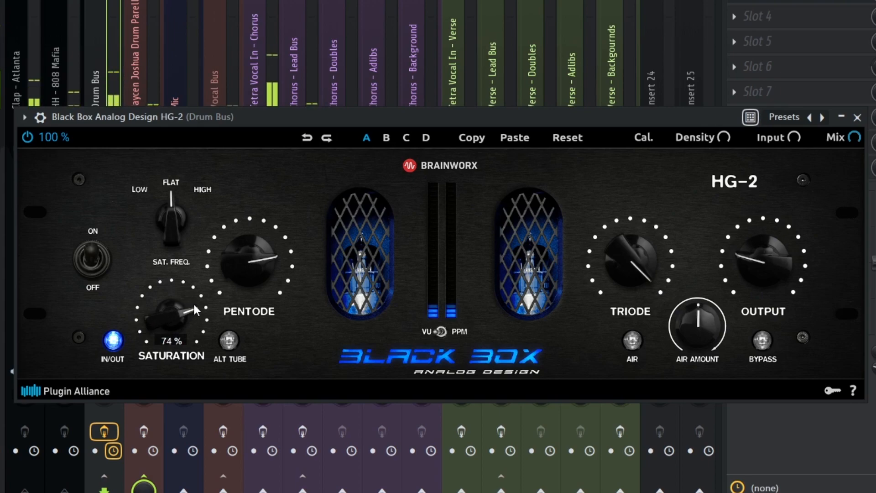
left_click(228, 340)
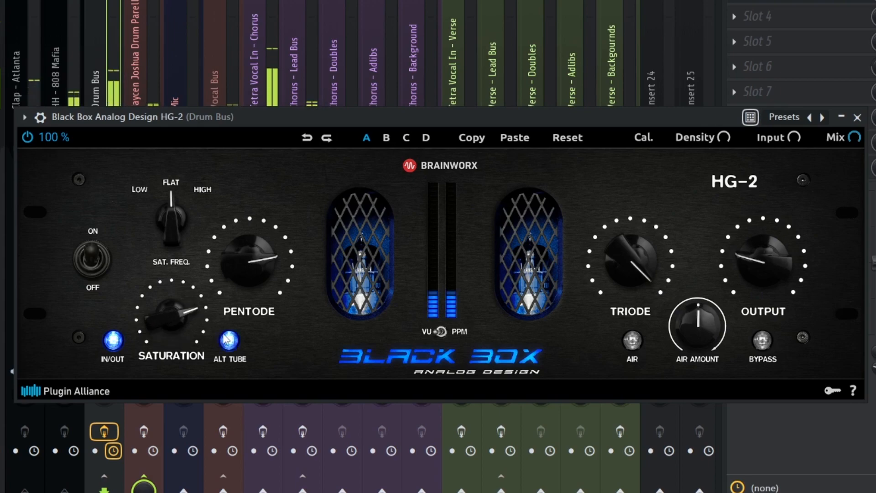
left_click(229, 337)
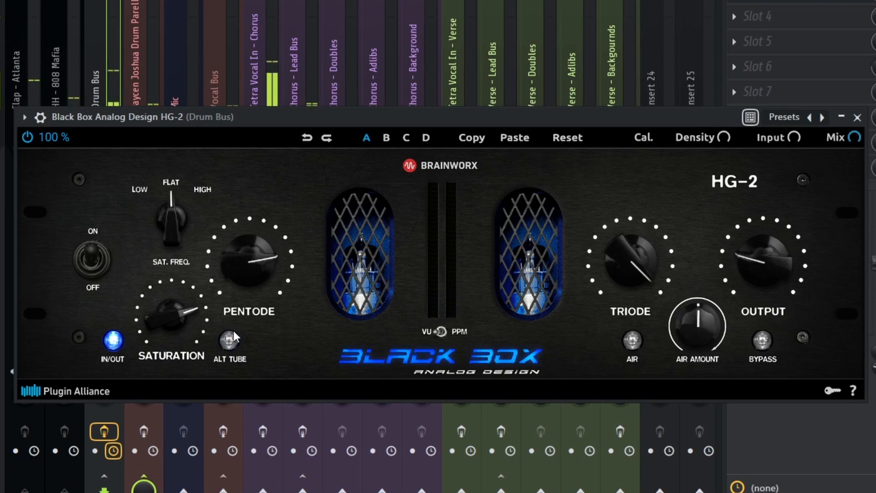
- Lower the HG-2's output to about 20% and close the plugin window
left_click_drag(736, 255, 740, 265)
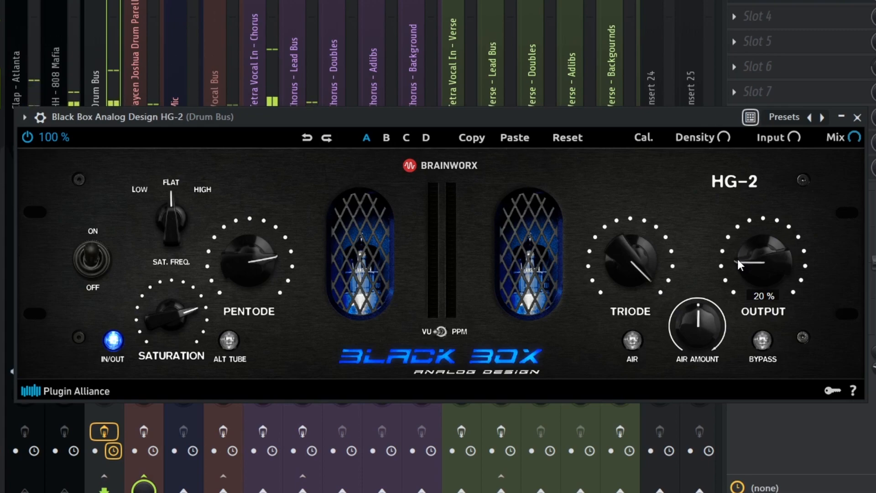
left_click_drag(740, 265, 738, 258)
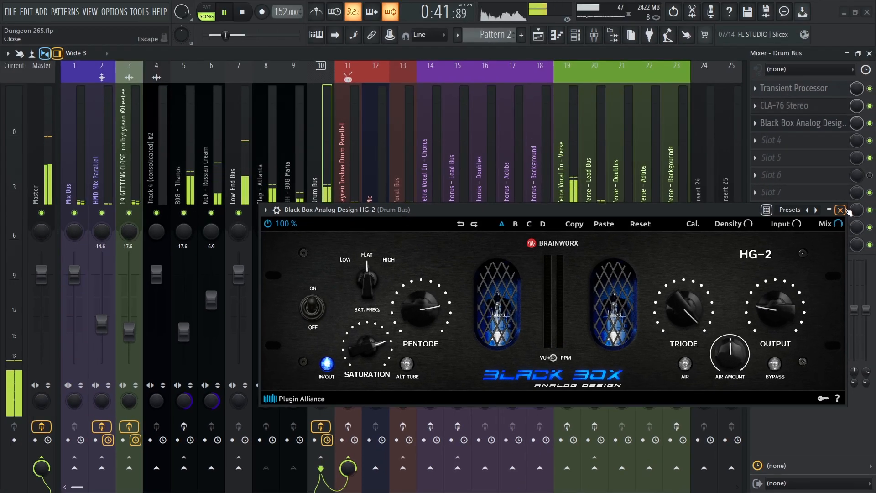
left_click(841, 210)
- Compare the Drum Bus with Black Box HG-2 bypassed and enabled, leaving it enabled, and stop playback
left_click(870, 123)
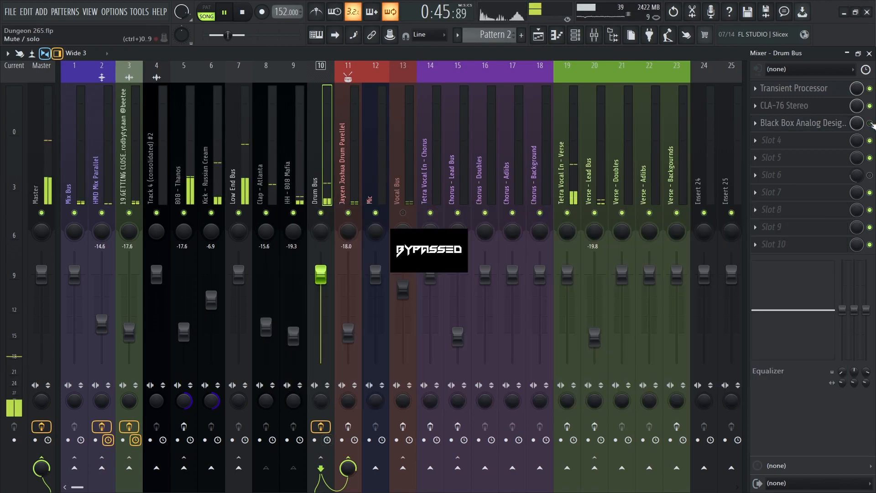
left_click(870, 124)
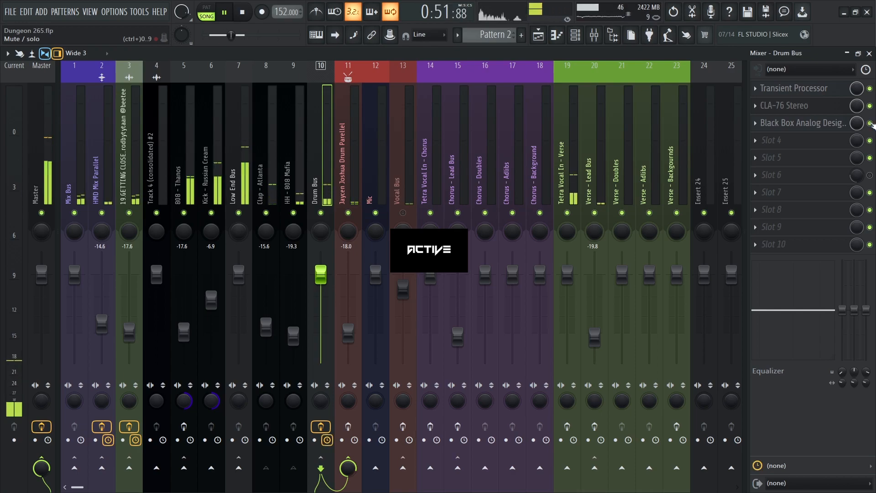
left_click(870, 123)
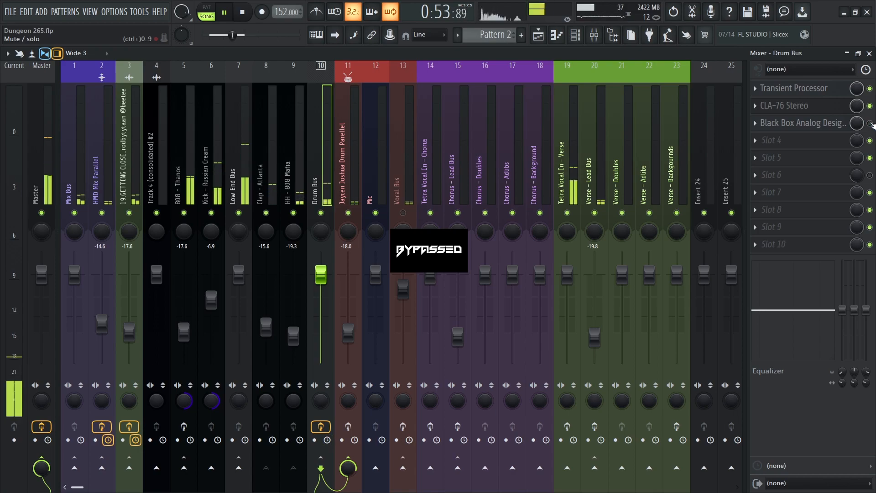
left_click(870, 124)
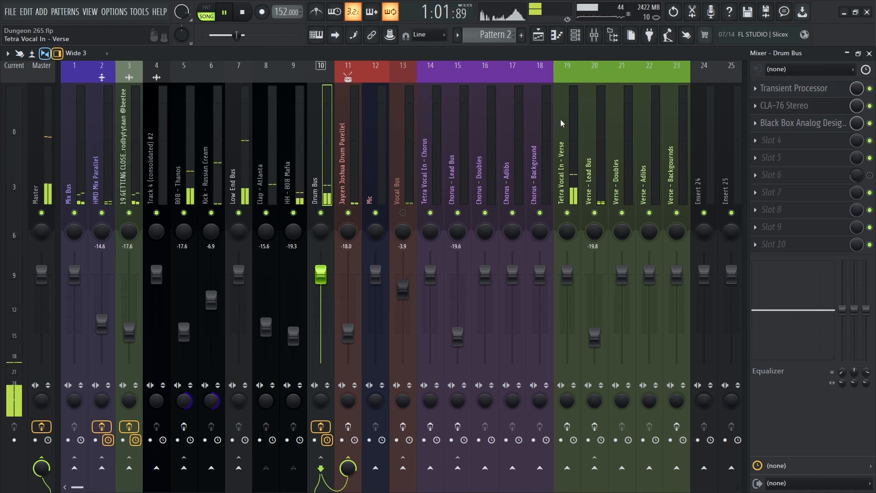
key("space")
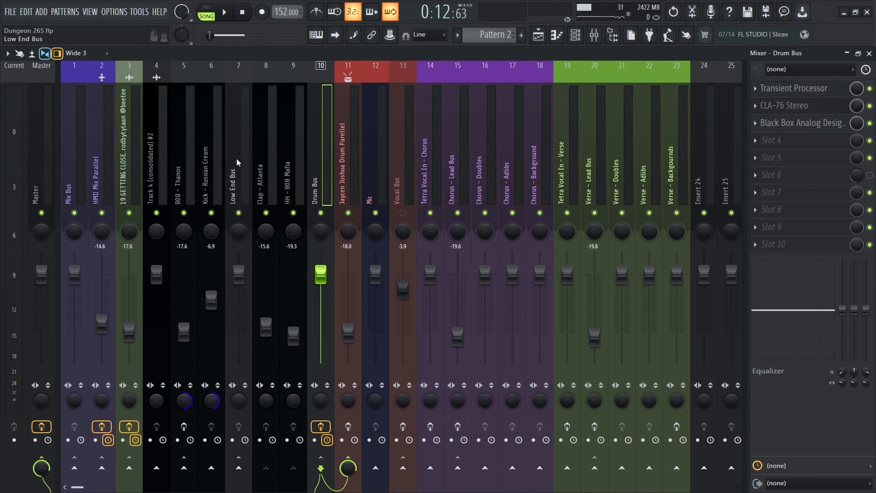
- Review the clap, hi-hat, Drum Bus, Low End Bus and kick channels in the mixer
left_click(273, 161)
left_click(290, 161)
left_click(320, 158)
left_click(248, 184)
left_click(217, 187)
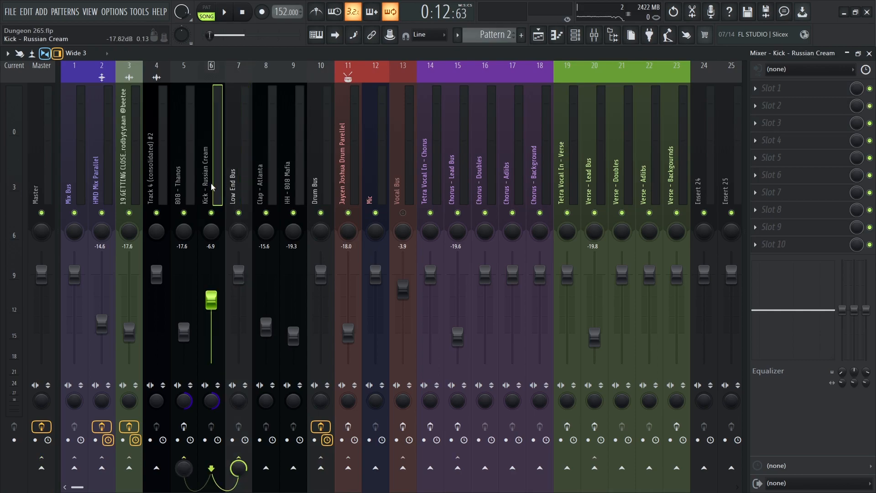
left_click(198, 189)
- Load Black Box Analog Design HG-2 on the Low End Bus, move its window clear of the channels and start playback
left_click(231, 177)
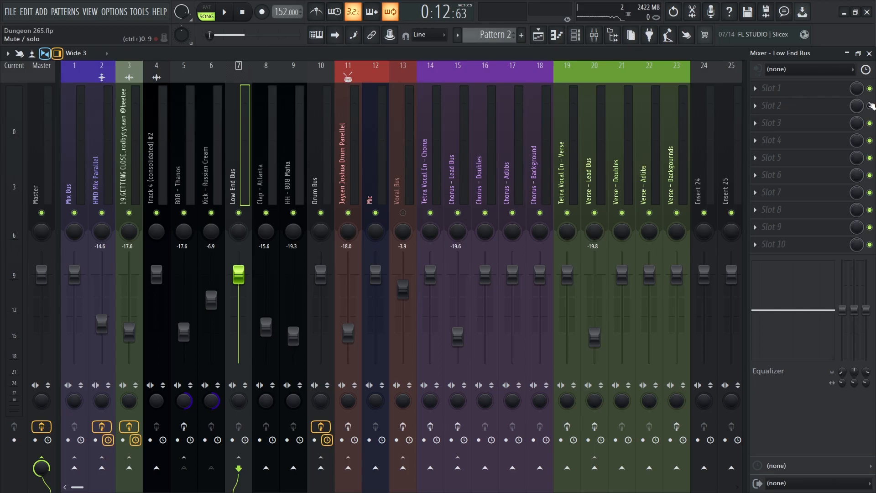
left_click(847, 104)
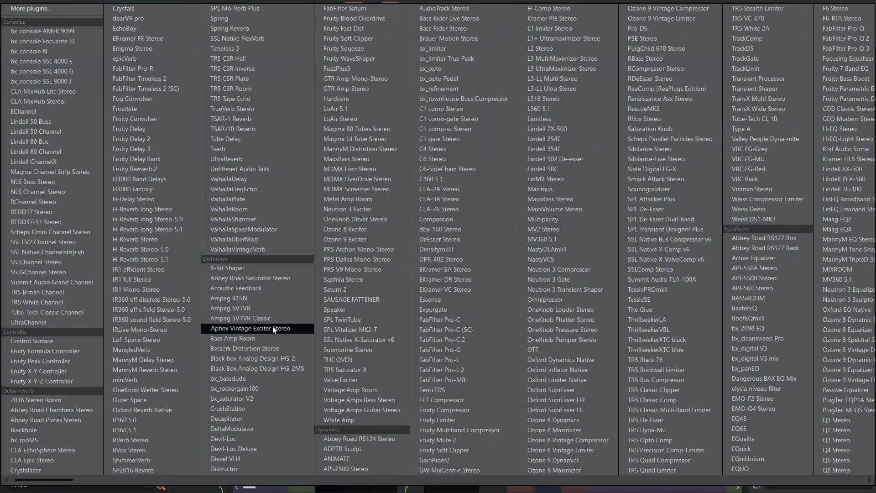
left_click(272, 359)
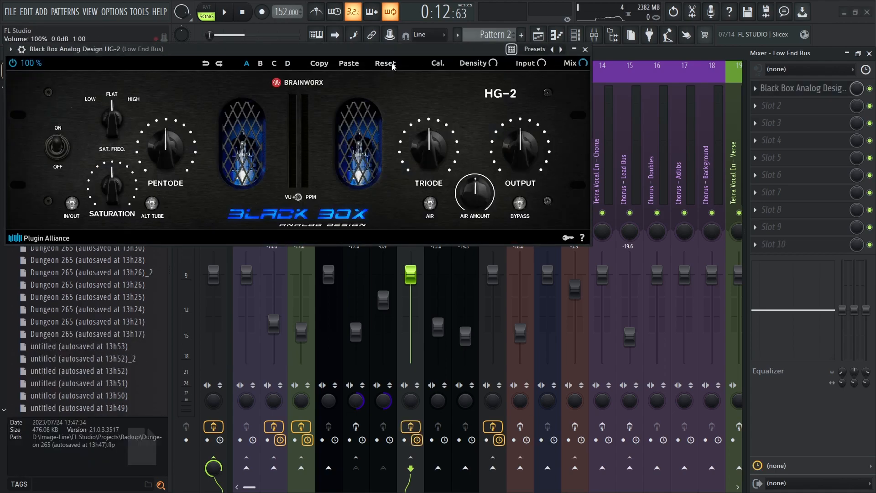
left_click_drag(400, 57, 644, 142)
key("space")
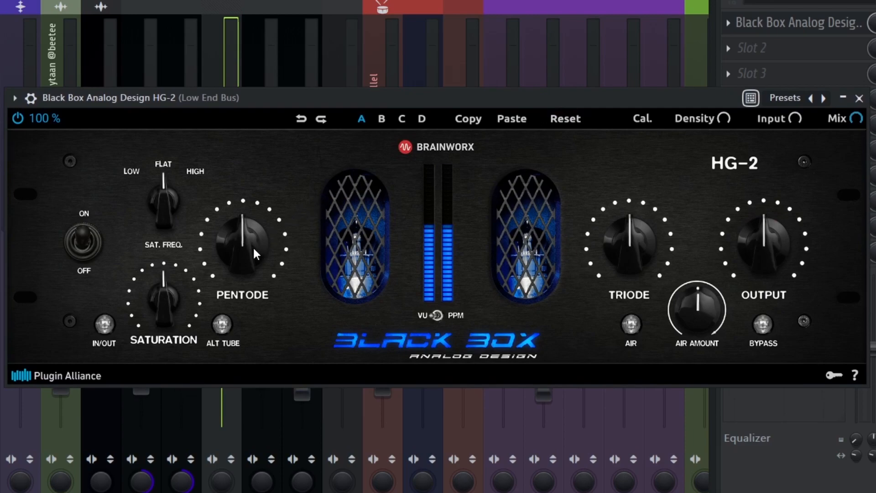
- Raise the HG-2's Pentode slightly and its Triode strongly, and compensate by lowering the output to about 38%
left_click_drag(247, 250, 249, 246)
left_click_drag(748, 246, 747, 254)
left_click_drag(642, 244, 654, 218)
left_click_drag(750, 234, 752, 246)
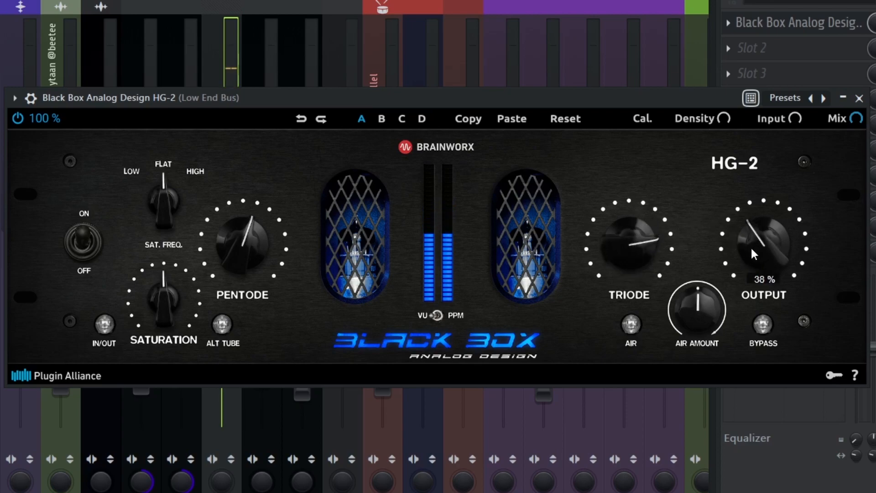
left_click_drag(752, 248, 749, 253)
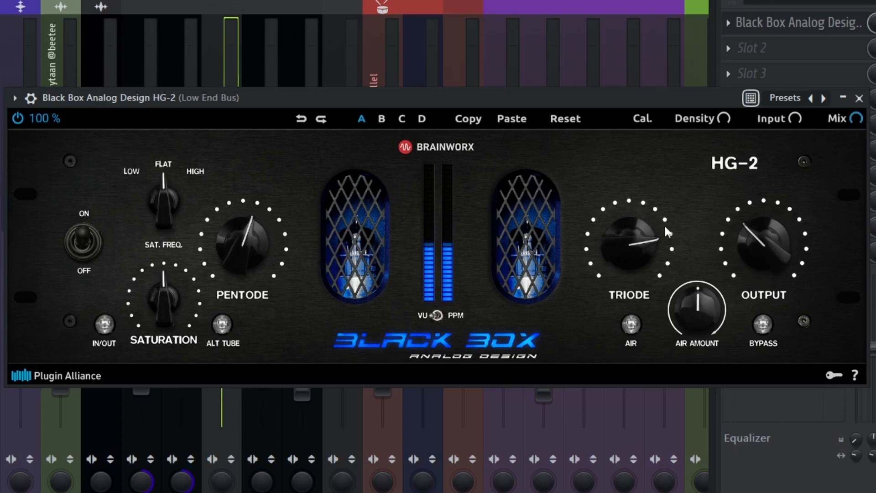
left_click_drag(735, 242, 744, 239)
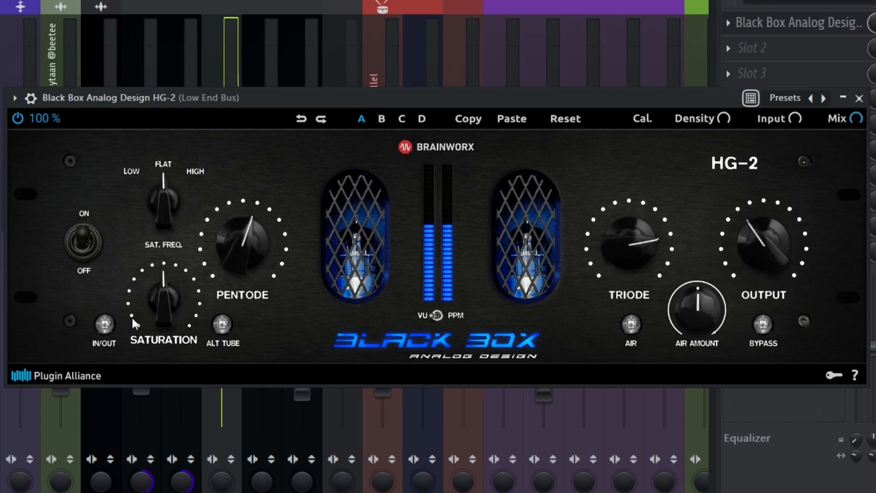
- Switch on the HG-2's saturation circuit at a low Saturation amount and trim the output to just above 35%
left_click(110, 319)
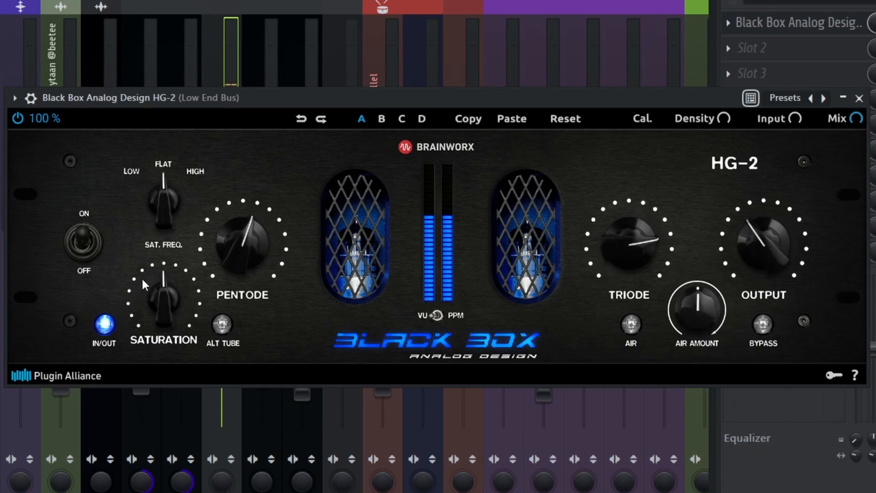
left_click_drag(168, 289, 169, 320)
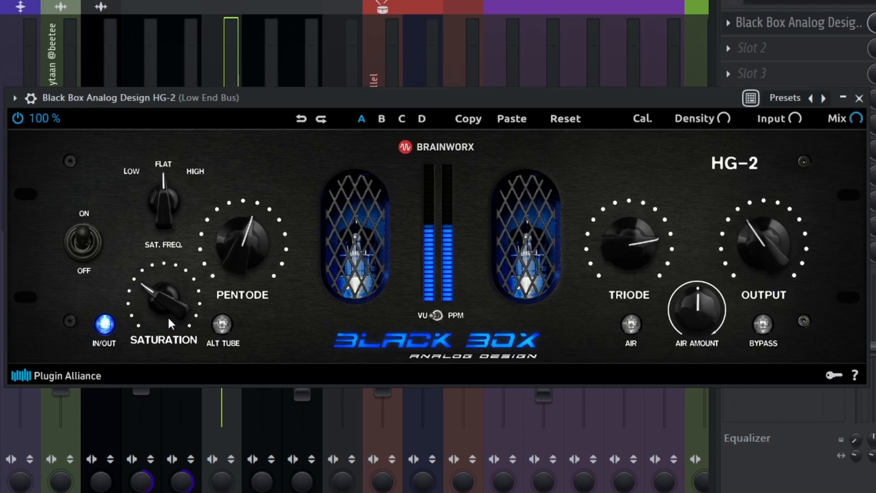
left_click_drag(754, 238, 754, 246)
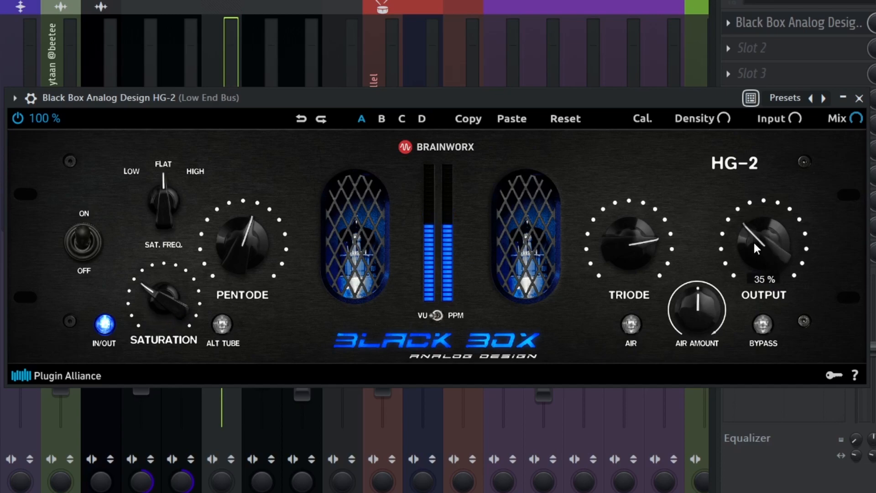
left_click_drag(754, 243, 752, 237)
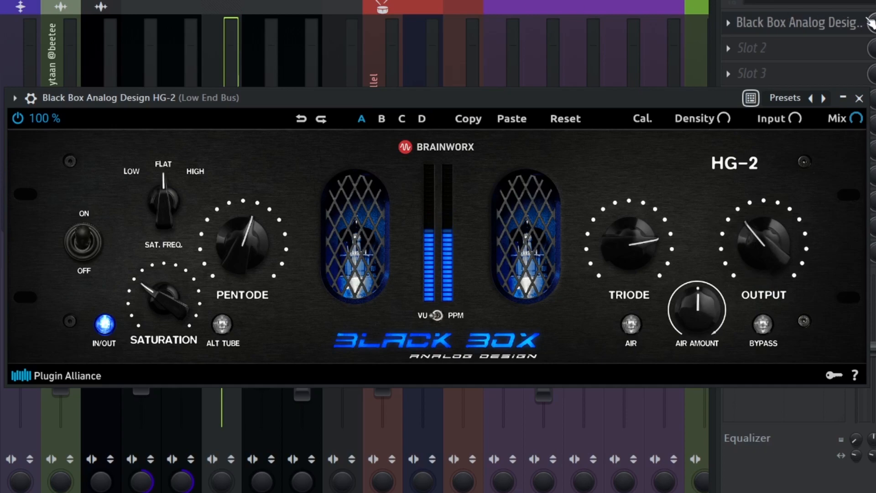
- Audition the Low End Bus saturation in playback, then switch on the HG-2's Air option and close its window
key("space")
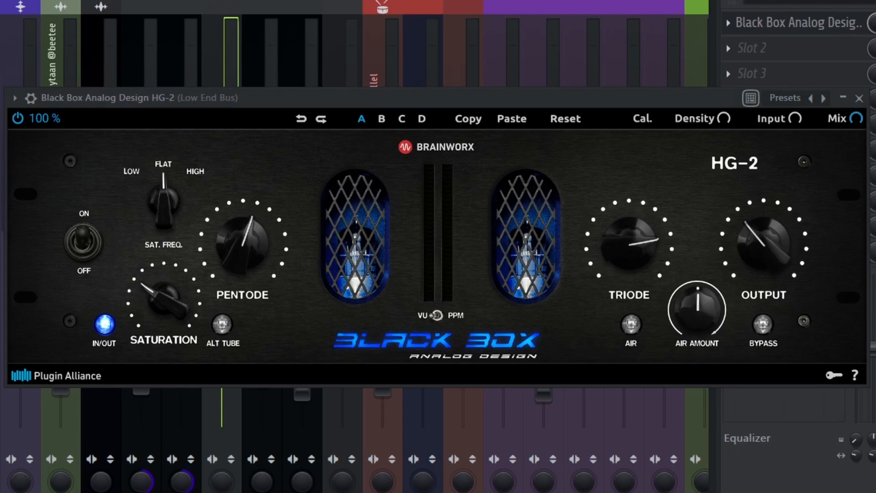
key("space")
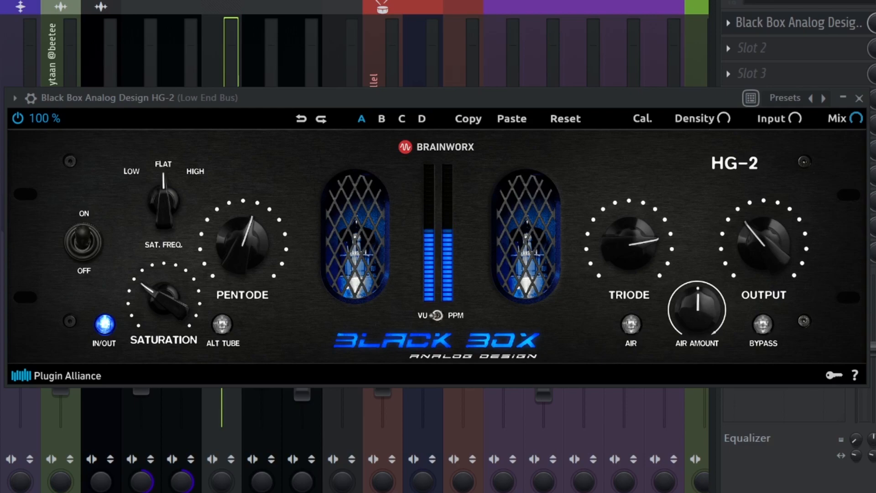
key("space")
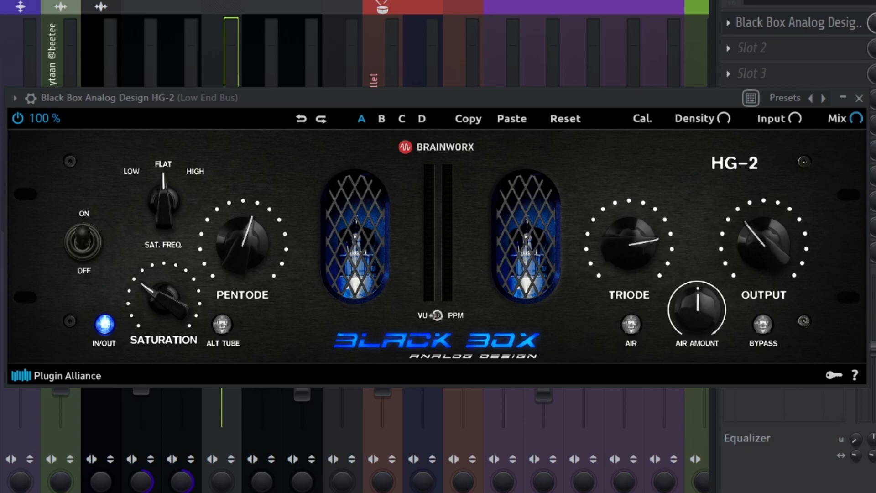
key("space")
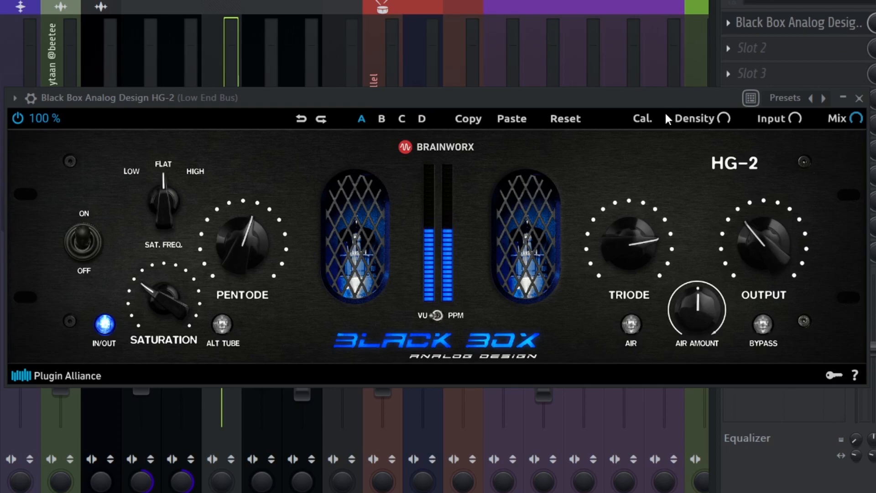
left_click(634, 322)
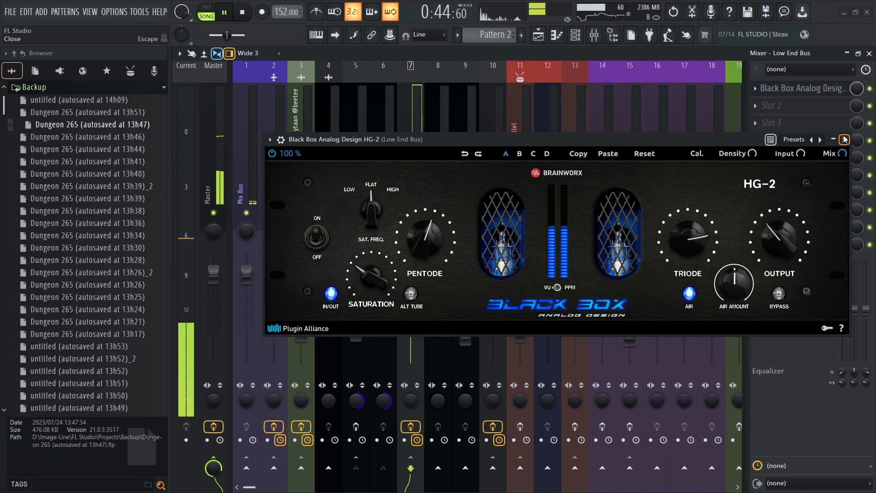
left_click(858, 98)
- Compare the Low End Bus with Black Box HG-2 bypassed and enabled, leaving it enabled
left_click(869, 90)
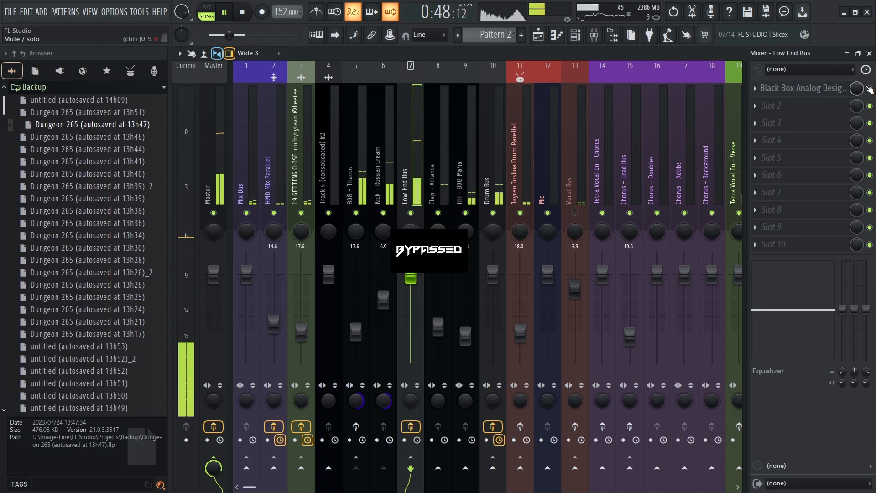
left_click(869, 89)
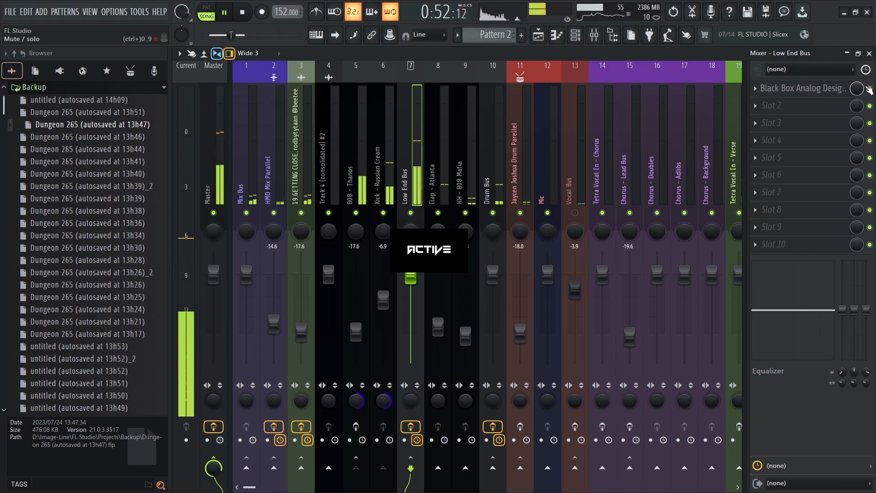
left_click(870, 90)
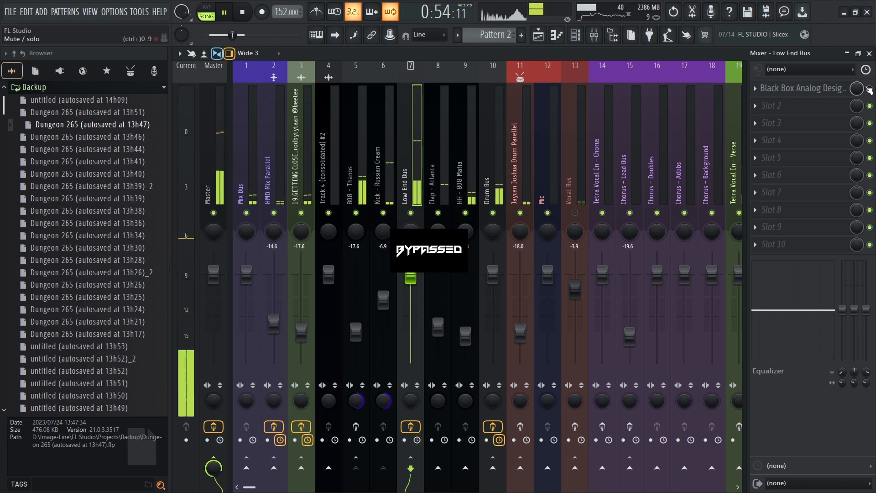
left_click(870, 89)
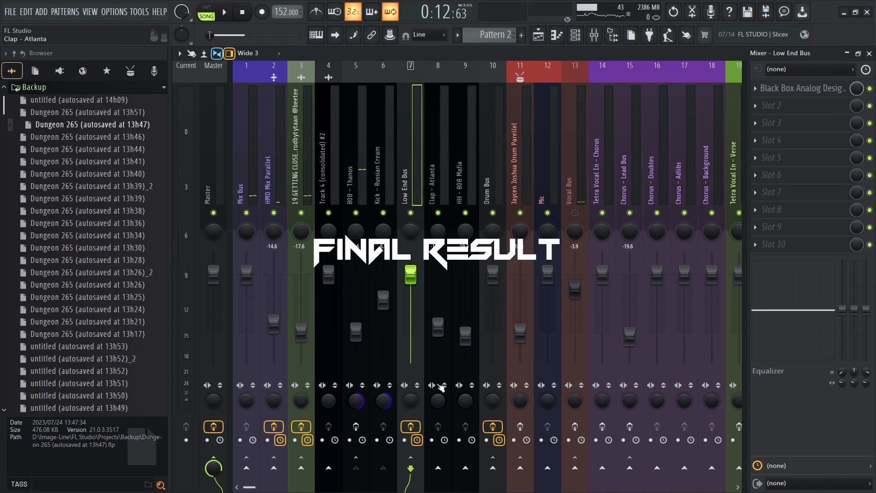
- Toggle the Low End Bus effects off and back on, play the song to hear the final result and stop playback
left_click(410, 427)
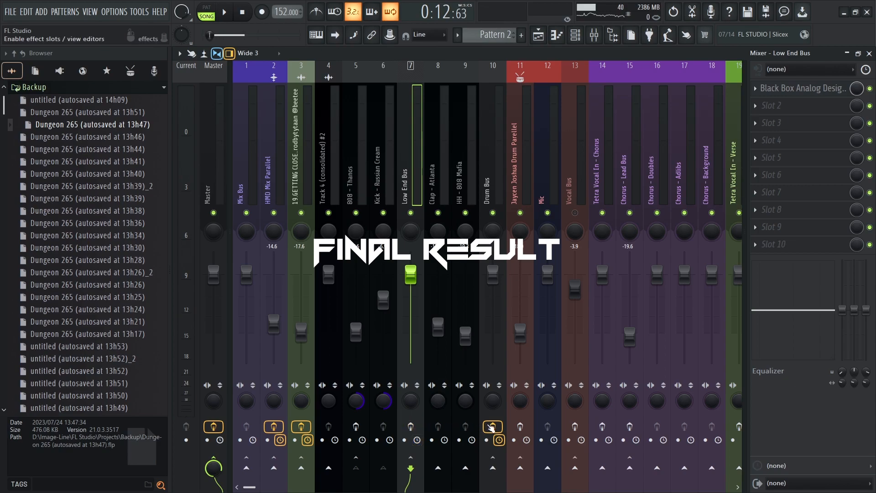
left_click(411, 426)
key("space")
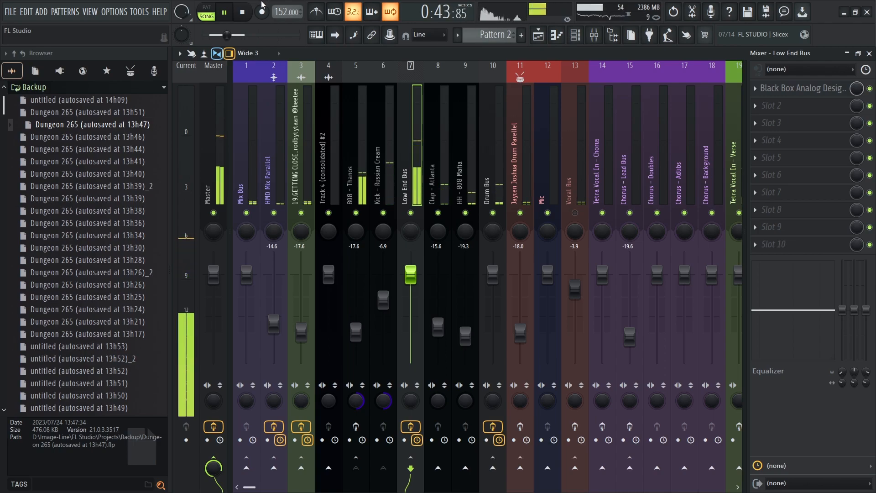
key("space")
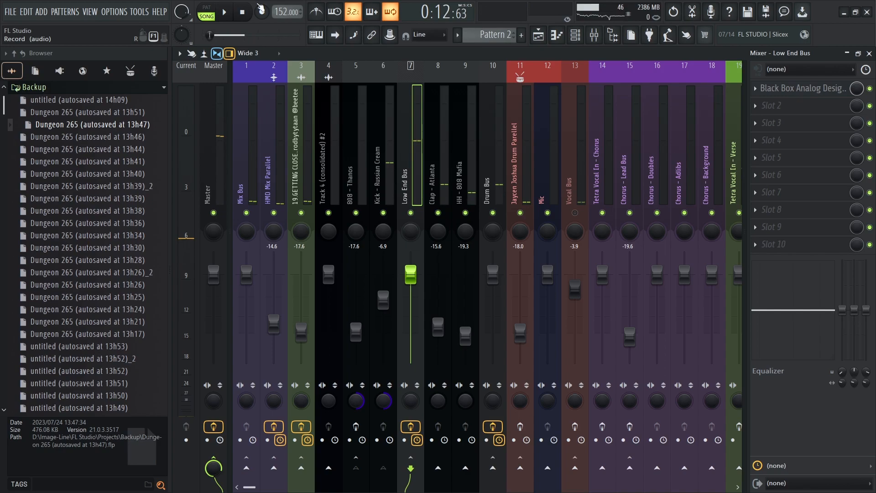